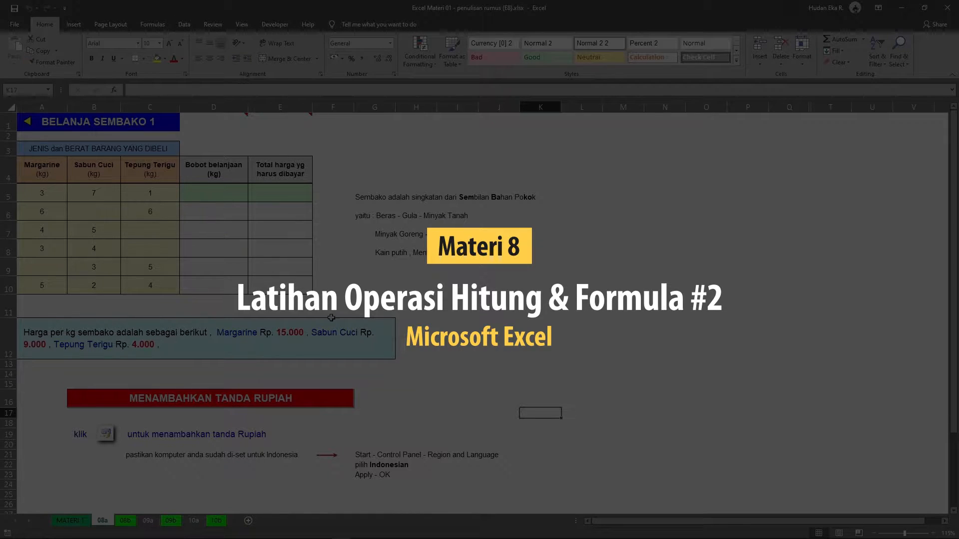
Step: Examine the Belanja Sembako 1 table's item headings, purchased weights, empty result cells and the per-kg price note
left_click(302, 315)
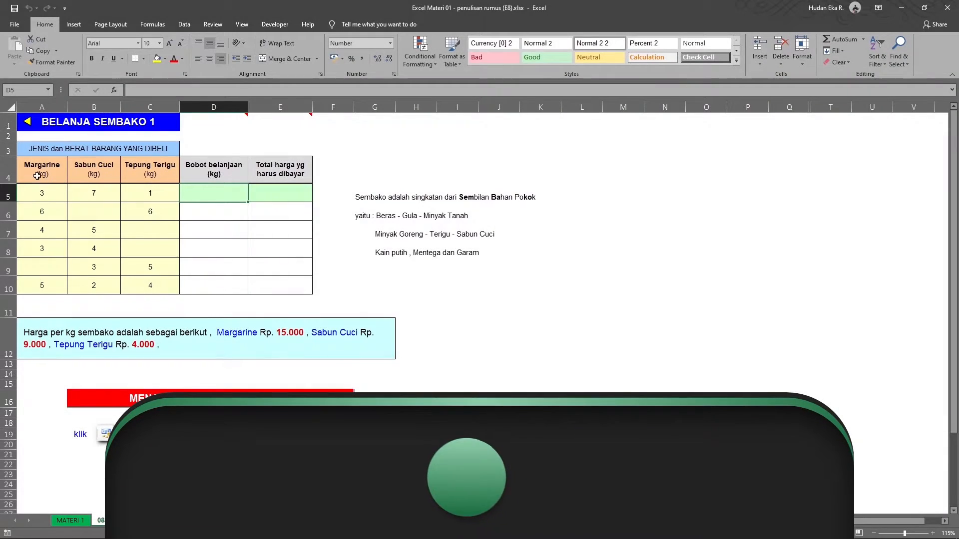
left_click_drag(38, 175, 132, 169)
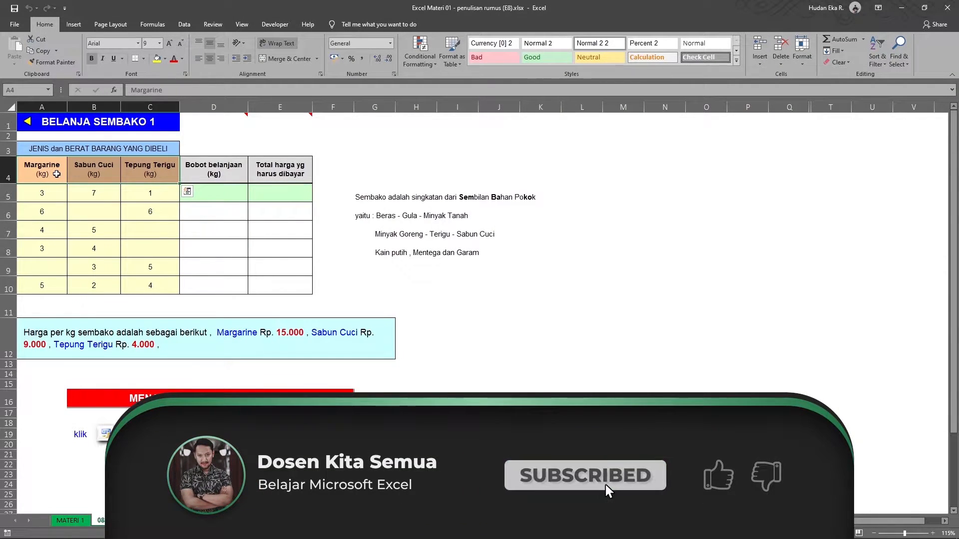
left_click(56, 174)
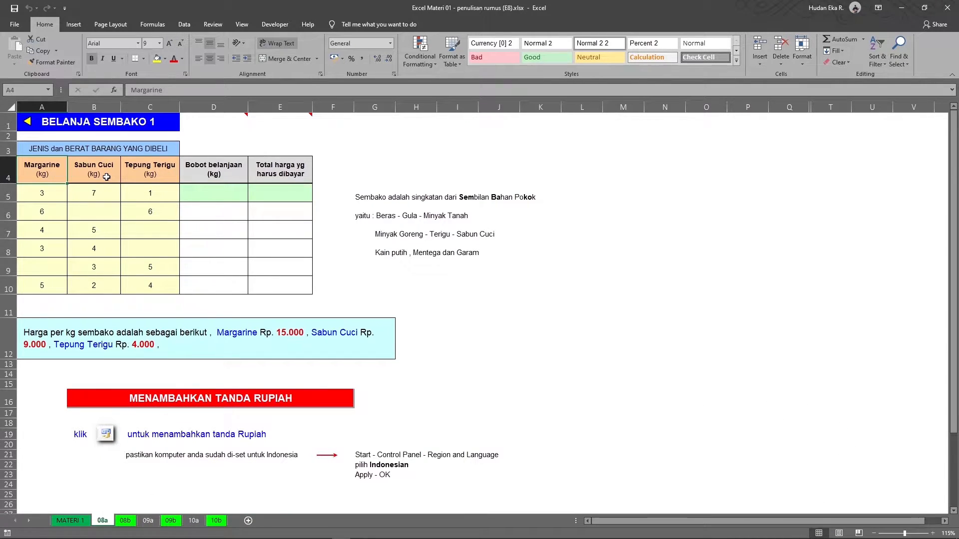
left_click_drag(48, 191, 130, 283)
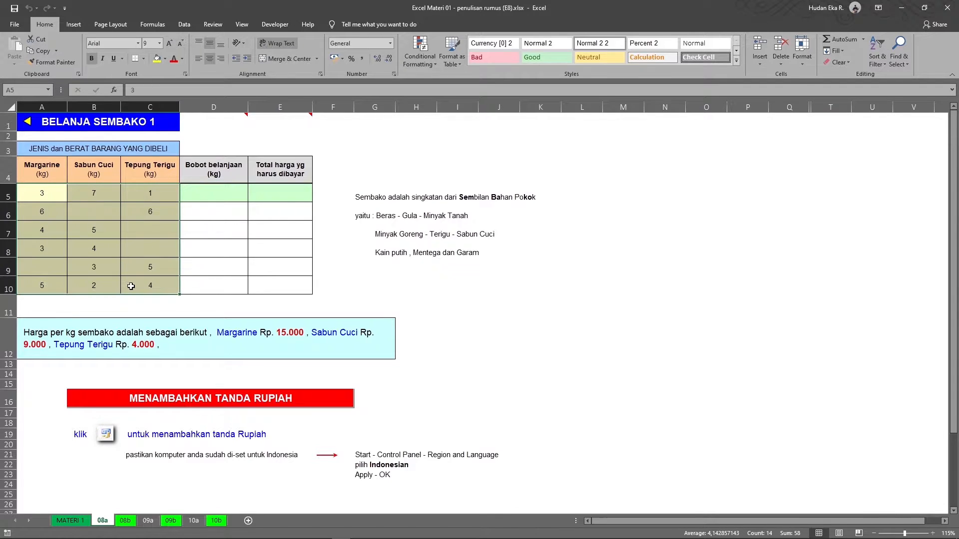
left_click(49, 195)
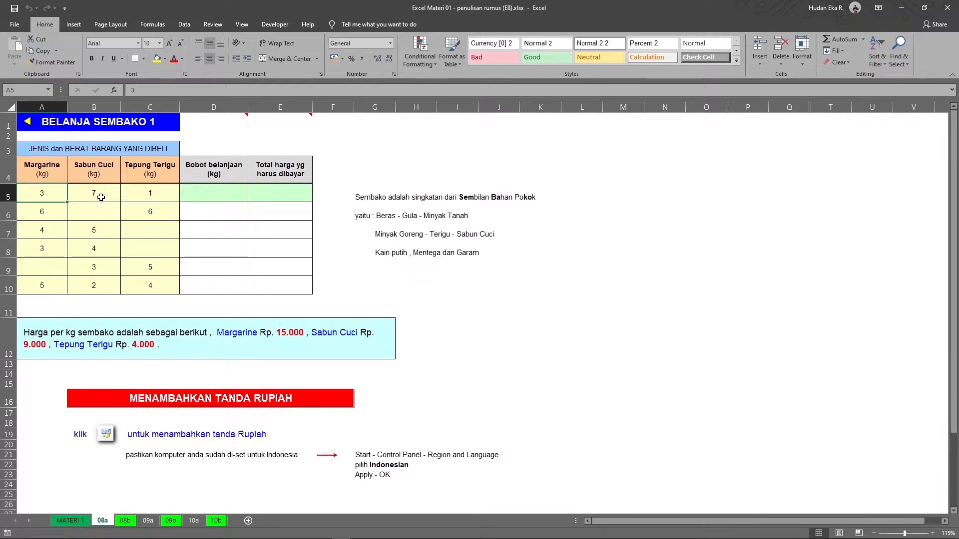
left_click(214, 198)
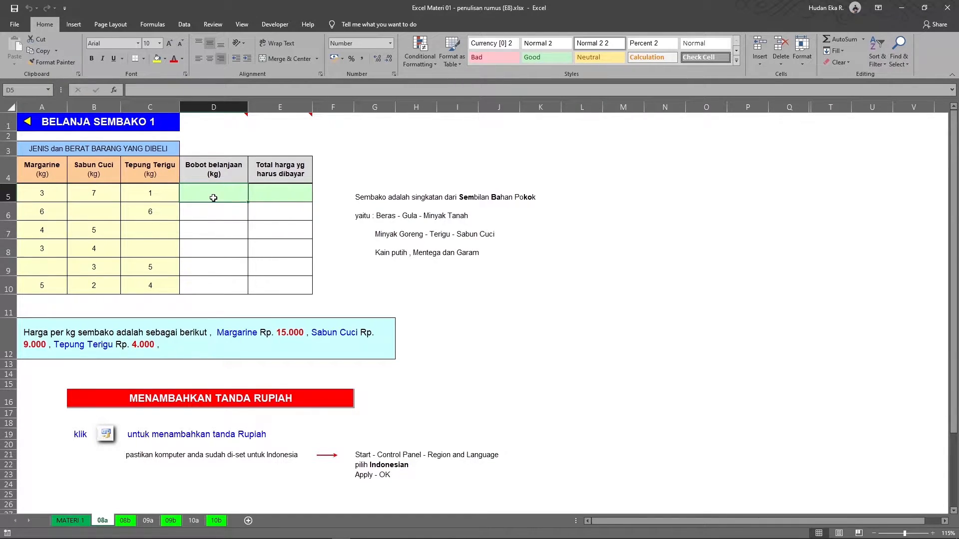
left_click(287, 194)
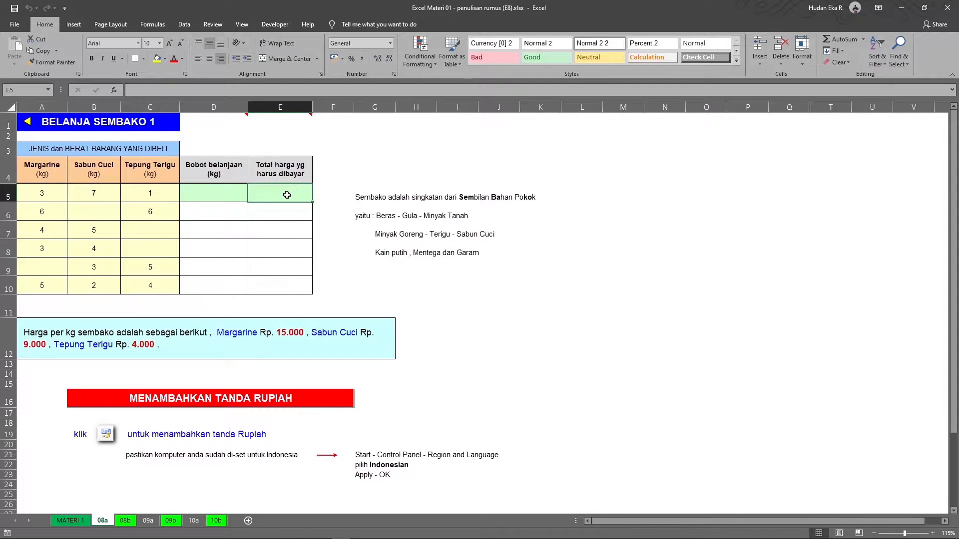
left_click(33, 336)
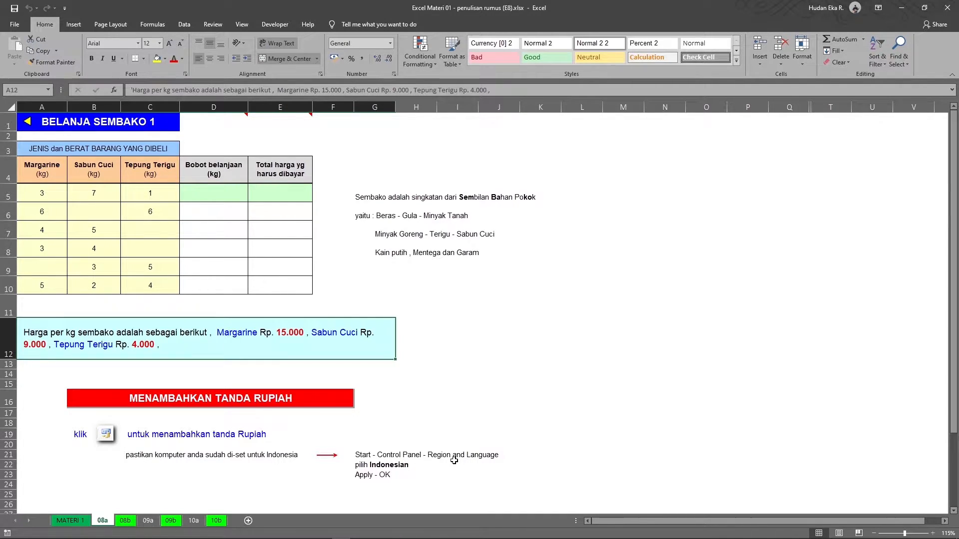
Step: Calculate the first row's Bobot belanjaan in D5 with the formula =SUM(A5:C5)
left_click(225, 195)
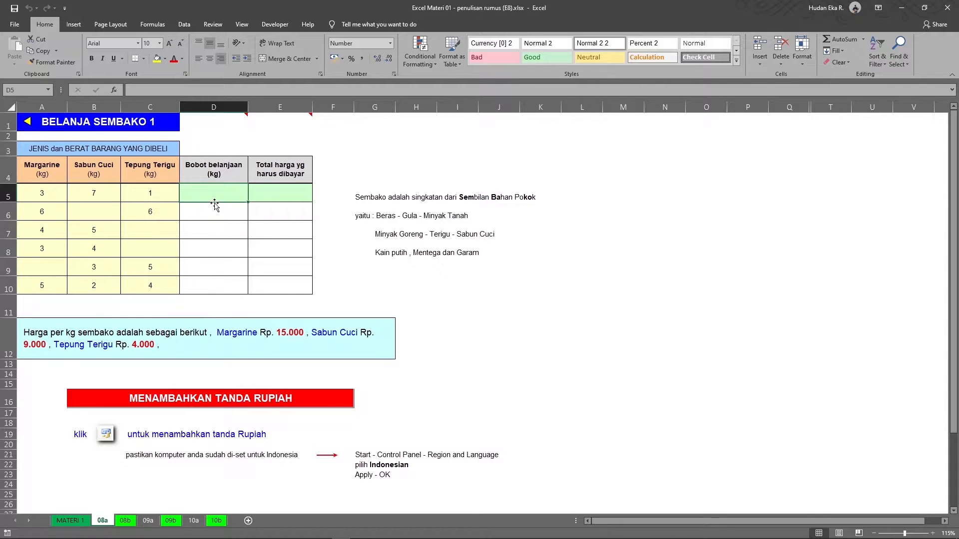
type("=")
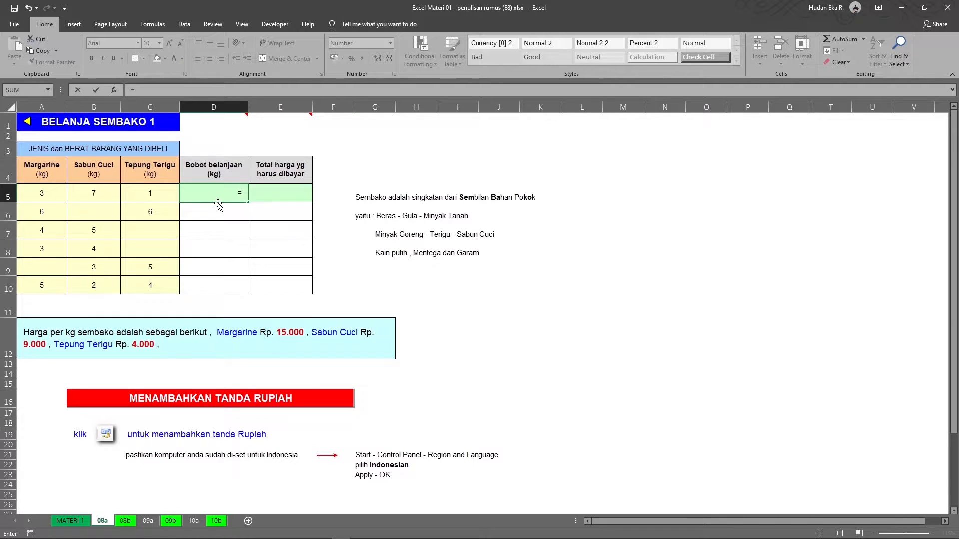
type("sum")
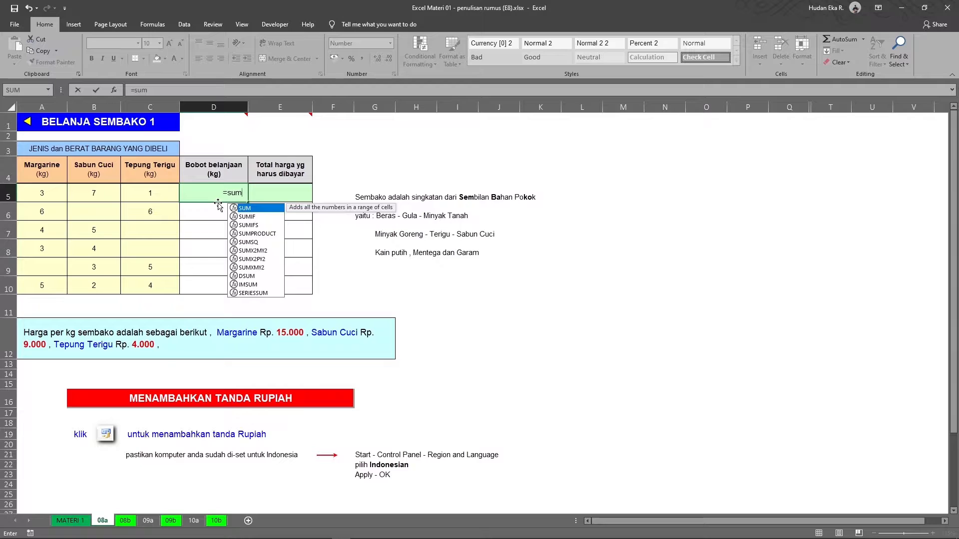
key("Tab")
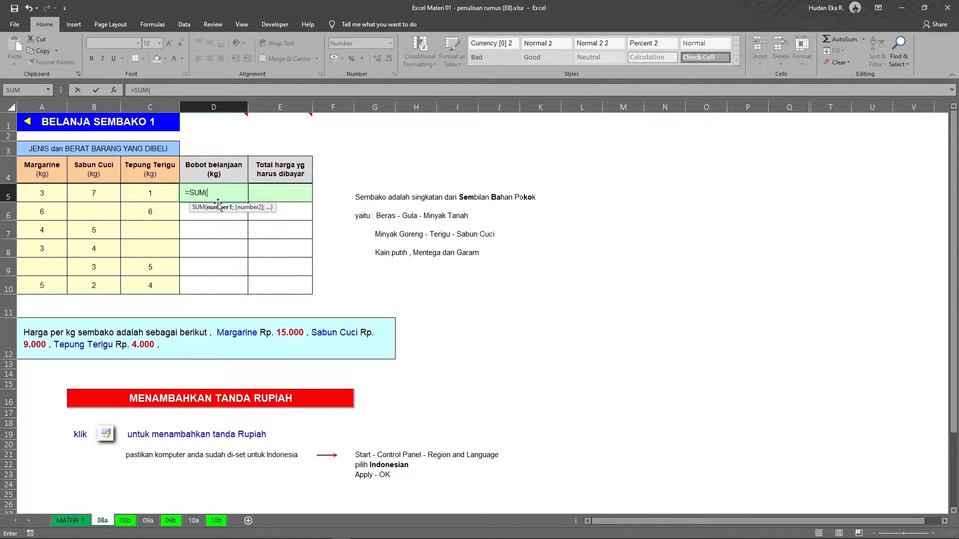
left_click_drag(46, 193, 152, 195)
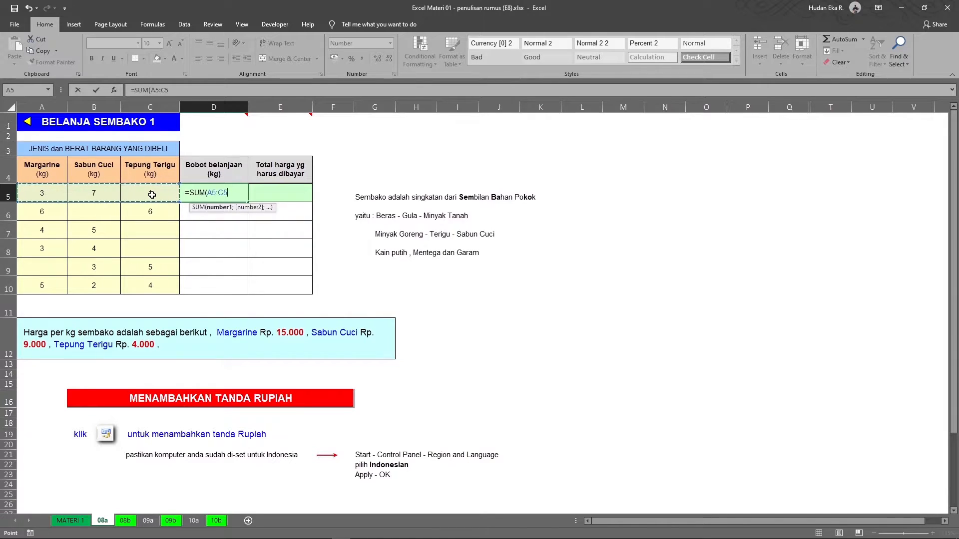
key("Return")
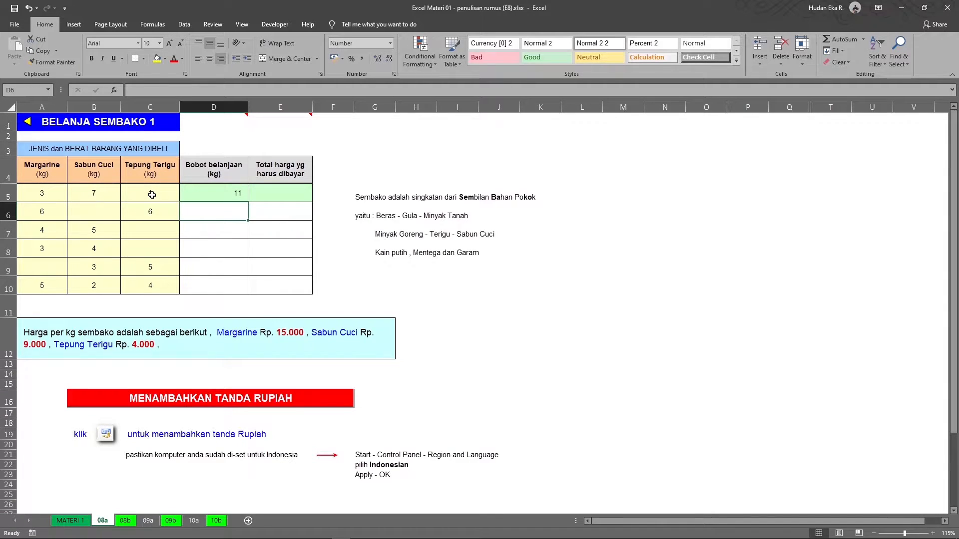
left_click(226, 194)
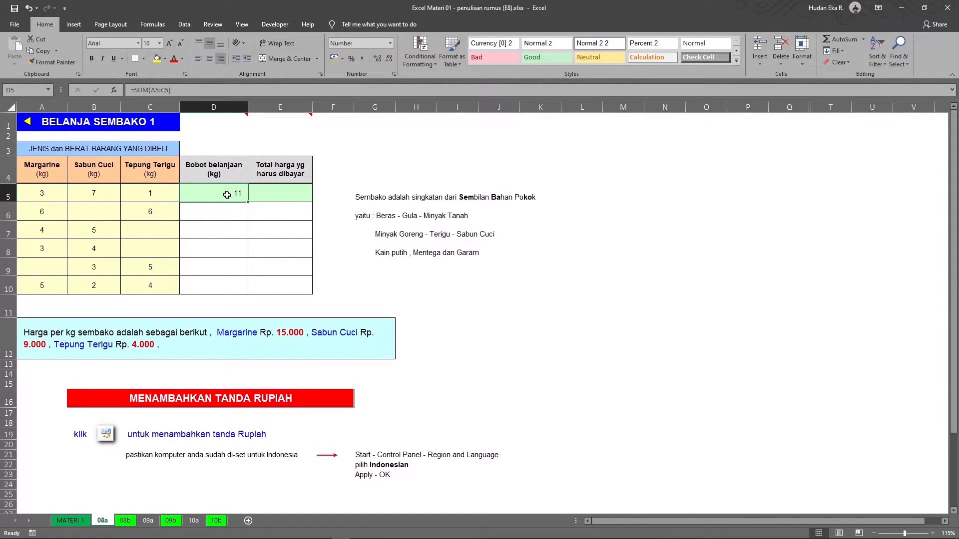
Step: Calculate the first row's total price in E5 with the formula =A5*15000+B5*9000+C5*4000
left_click(269, 194)
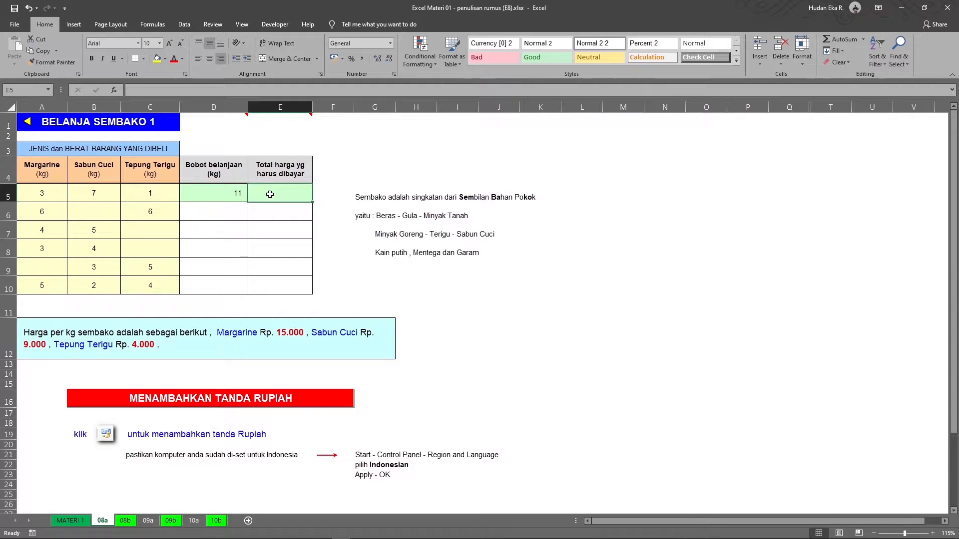
type("=")
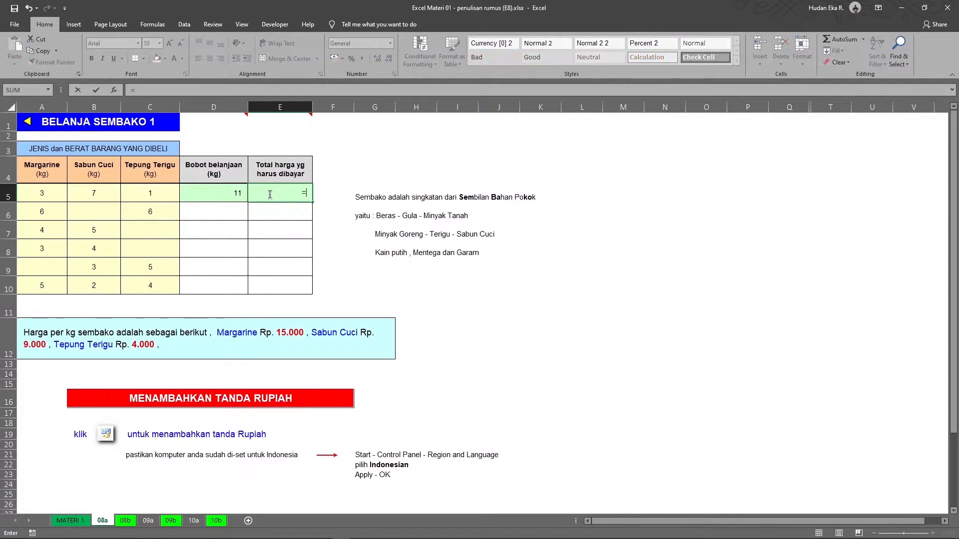
left_click(40, 194)
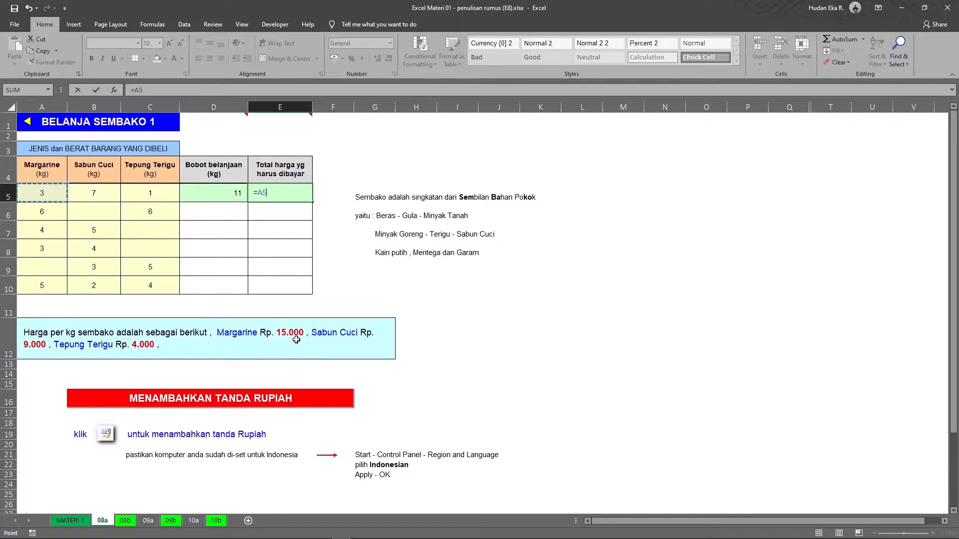
type("*15000+")
left_click(95, 194)
type("*")
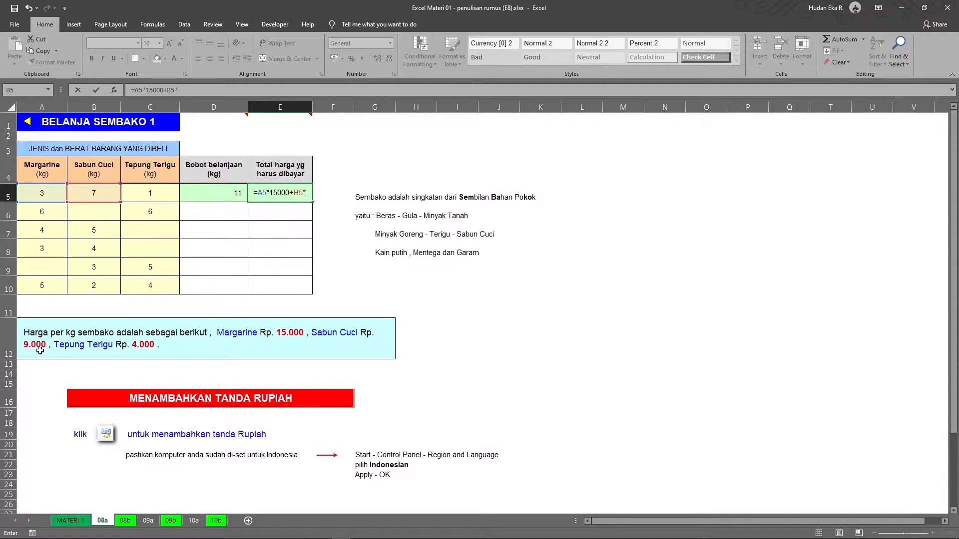
type("9000+")
left_click(153, 191)
type("*")
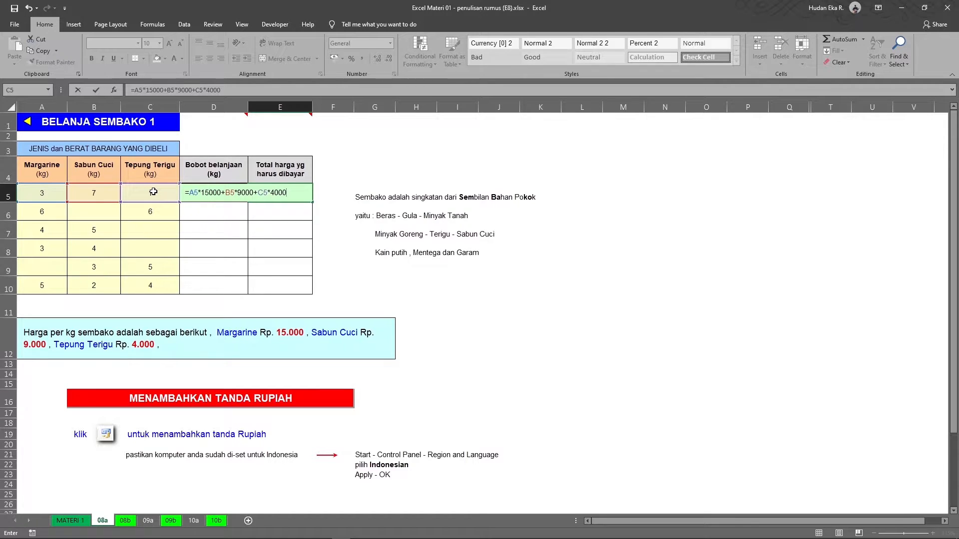
key("Return")
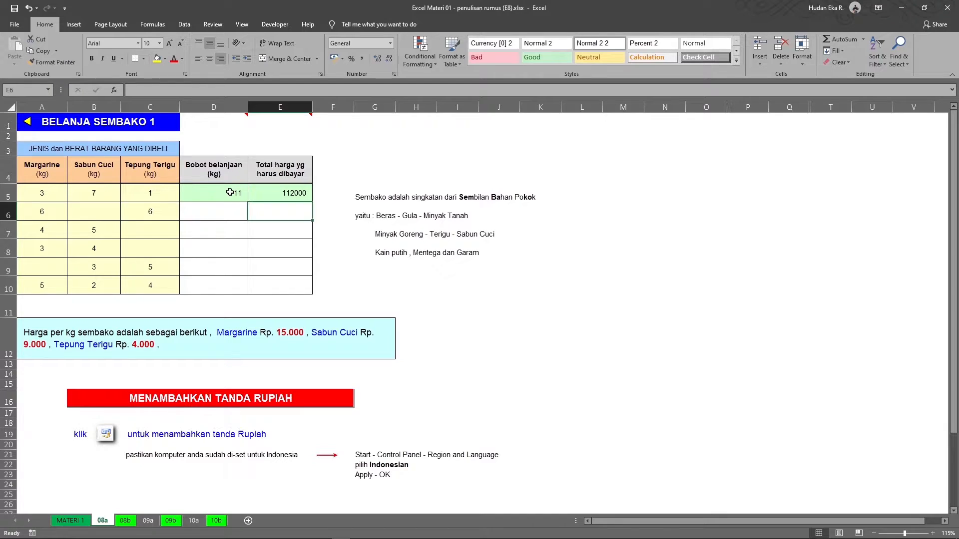
Step: Fill the Bobot belanjaan and Total harga formulas from row 5 down through row 10
left_click(230, 193)
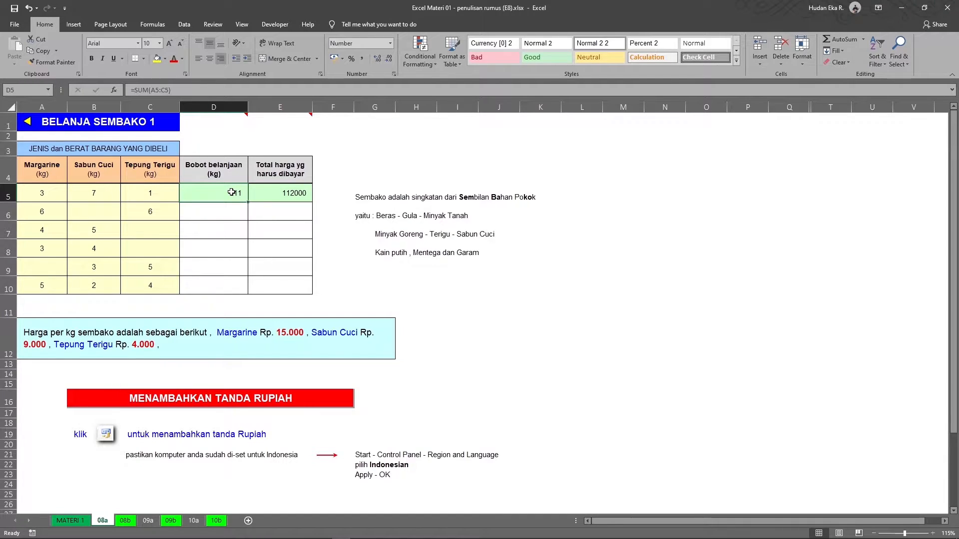
left_click(281, 197)
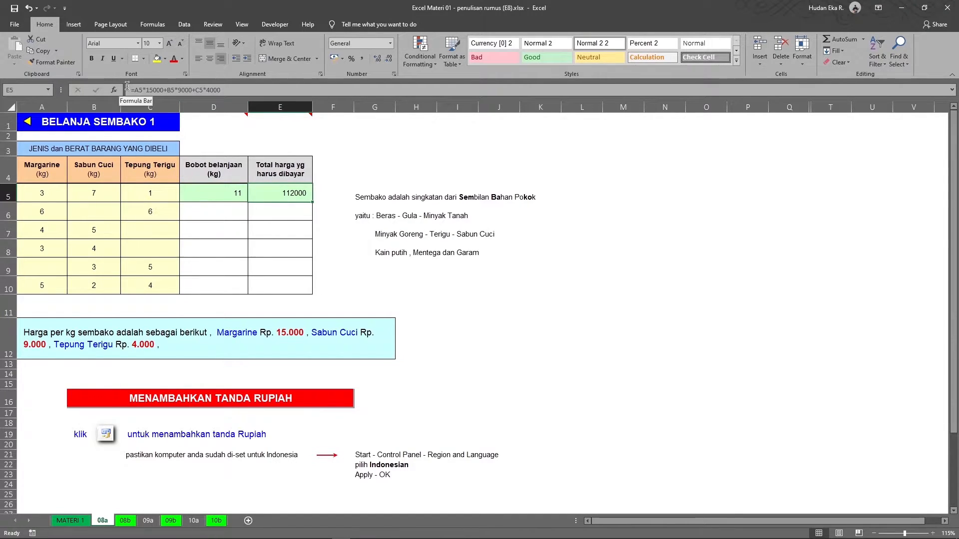
left_click(242, 196)
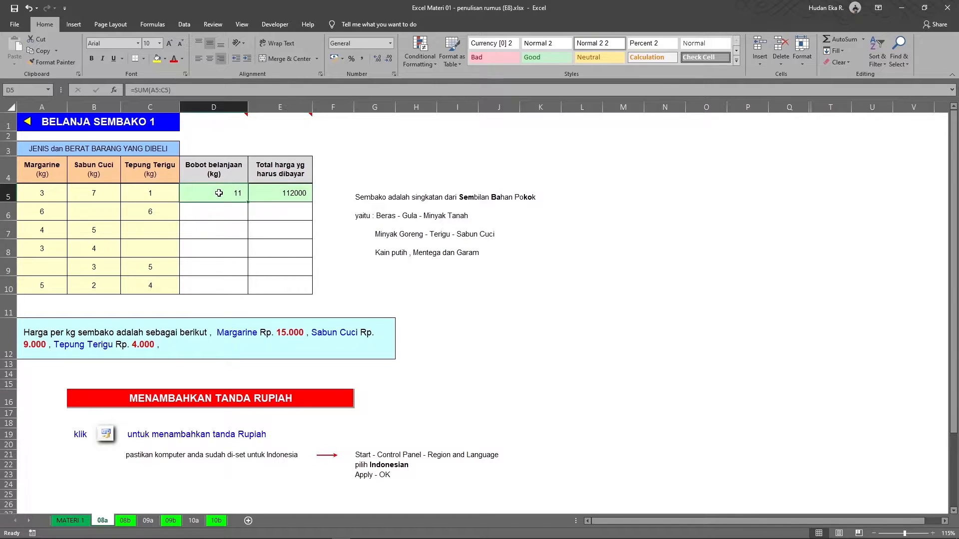
left_click_drag(248, 204, 248, 289)
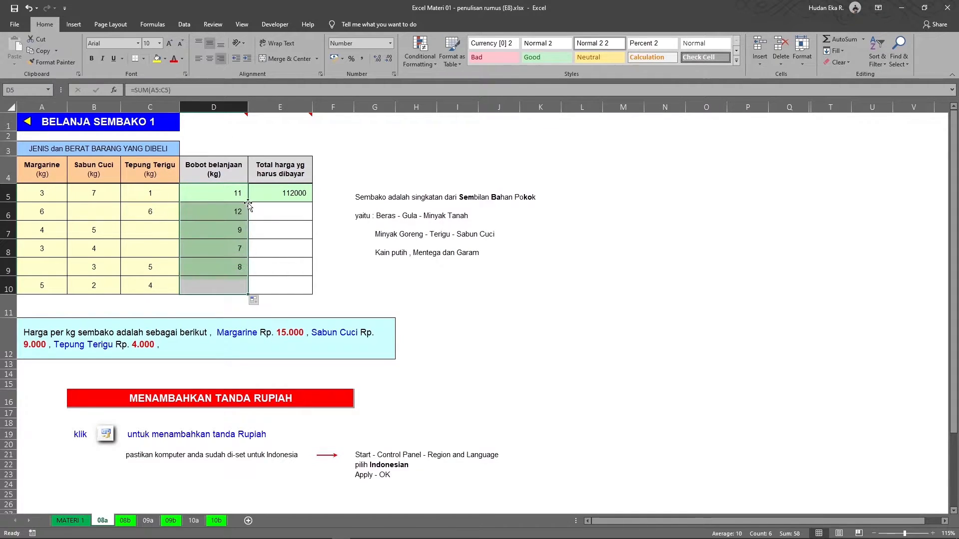
left_click(287, 191)
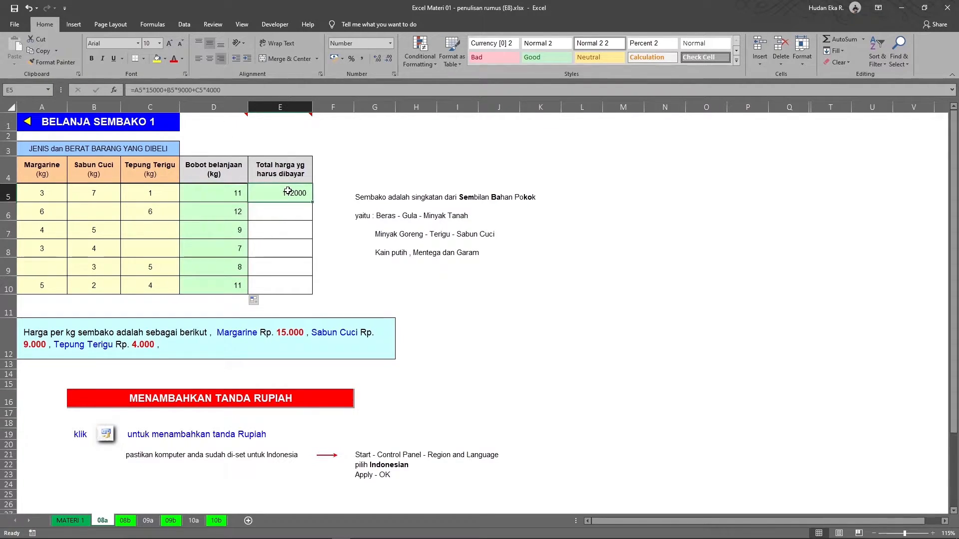
double_click(313, 201)
left_click(328, 225)
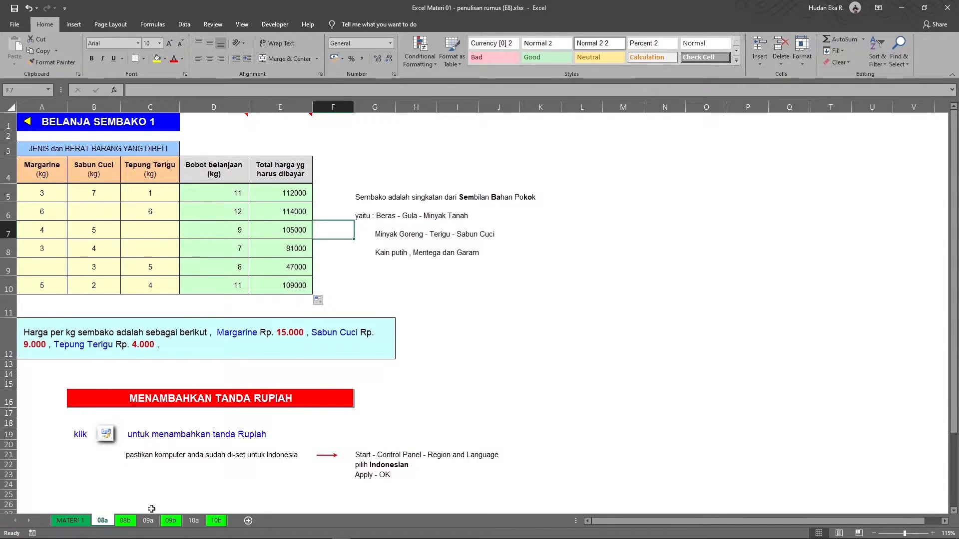
Step: On sheet 08b, calculate the first row's Bobot belanjaan in G5 with the formula =A5+D5+F5
left_click(125, 521)
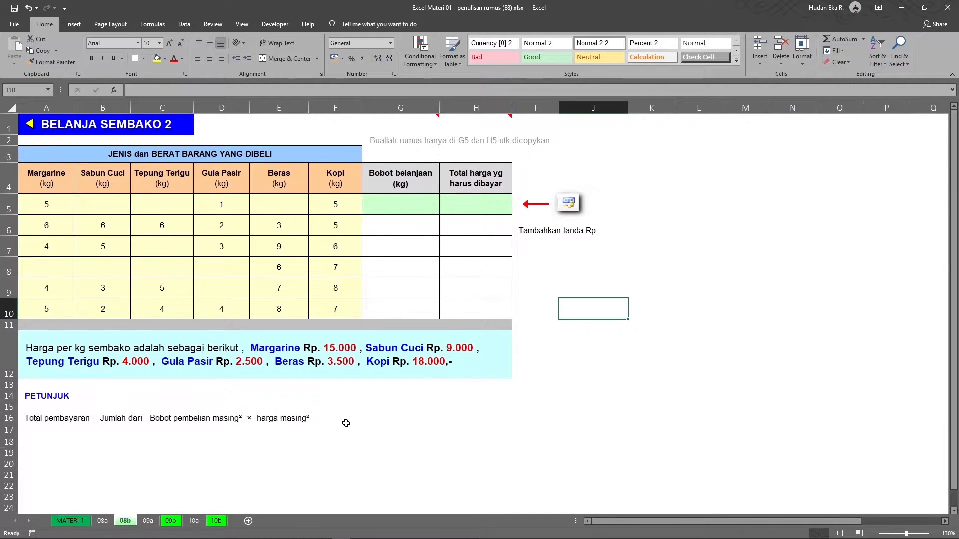
left_click(416, 204)
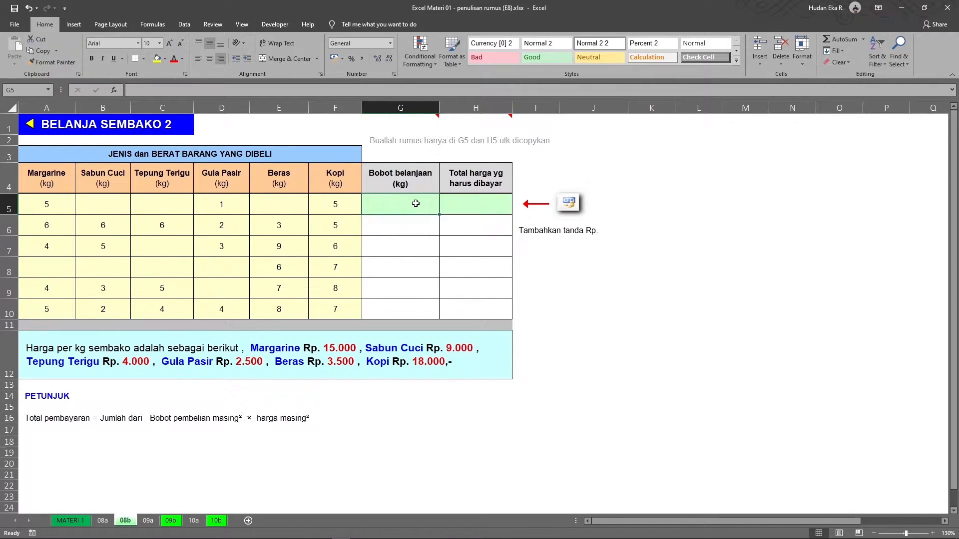
type("=")
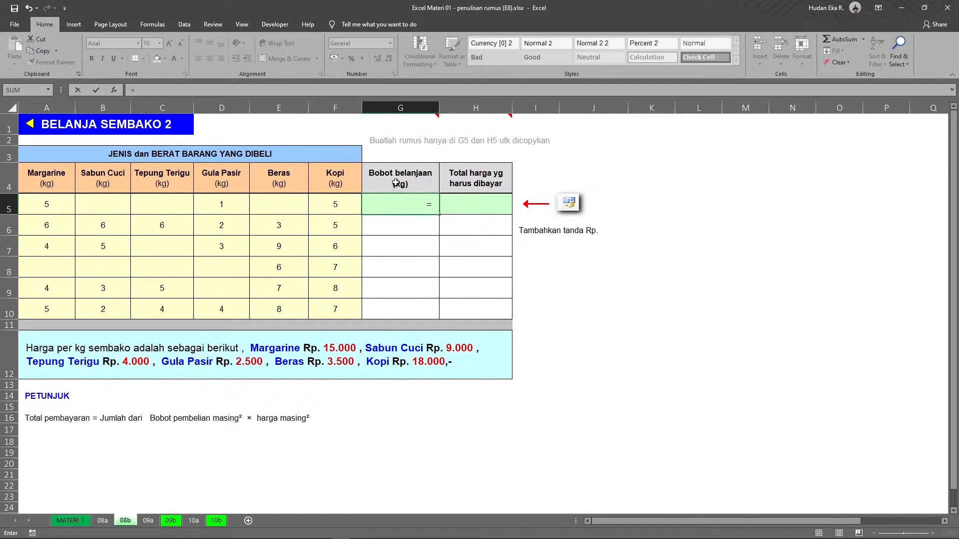
left_click(47, 205)
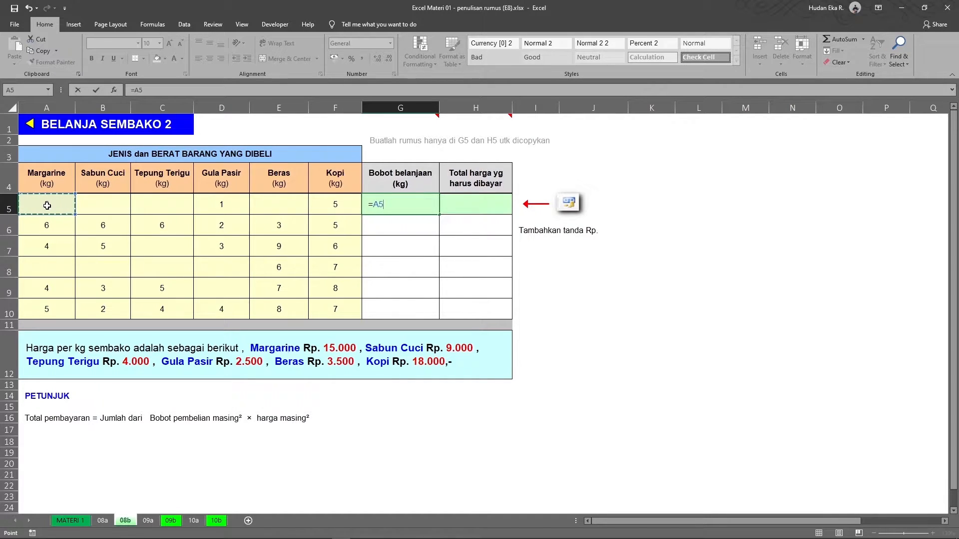
type("+")
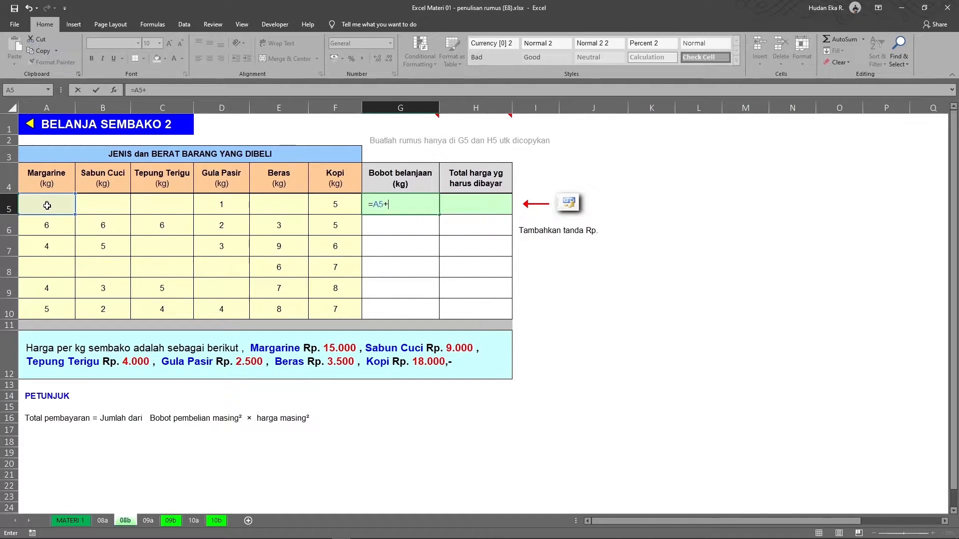
left_click(222, 205)
type("+")
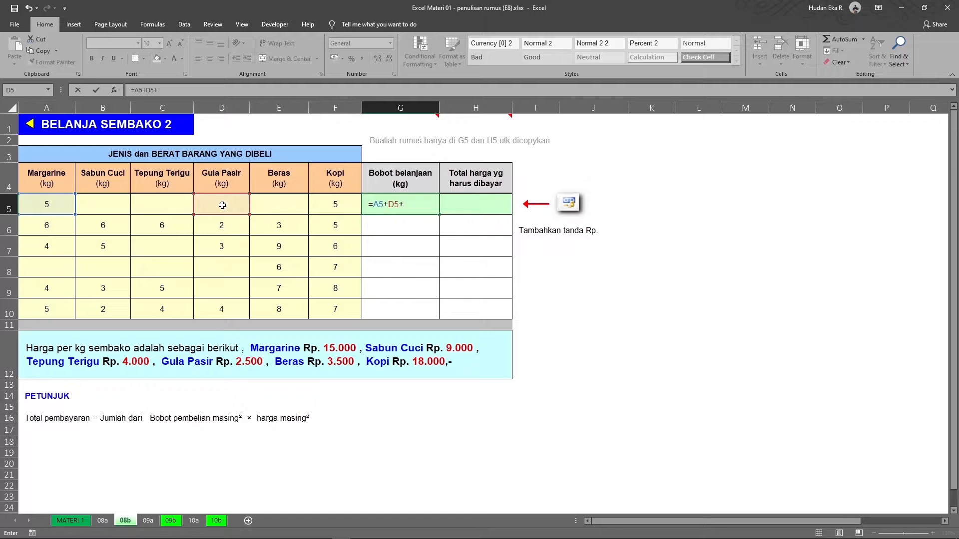
left_click(342, 205)
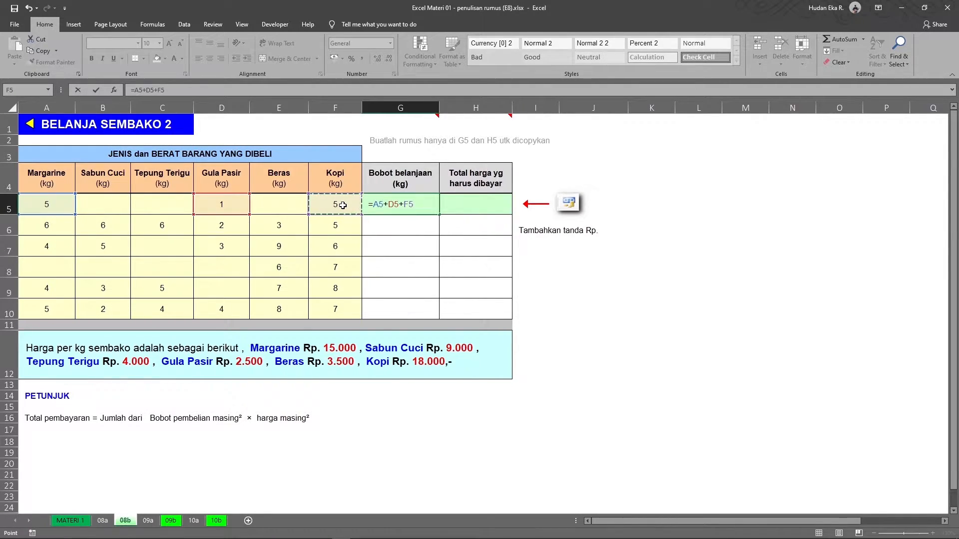
key("Return")
left_click(415, 211)
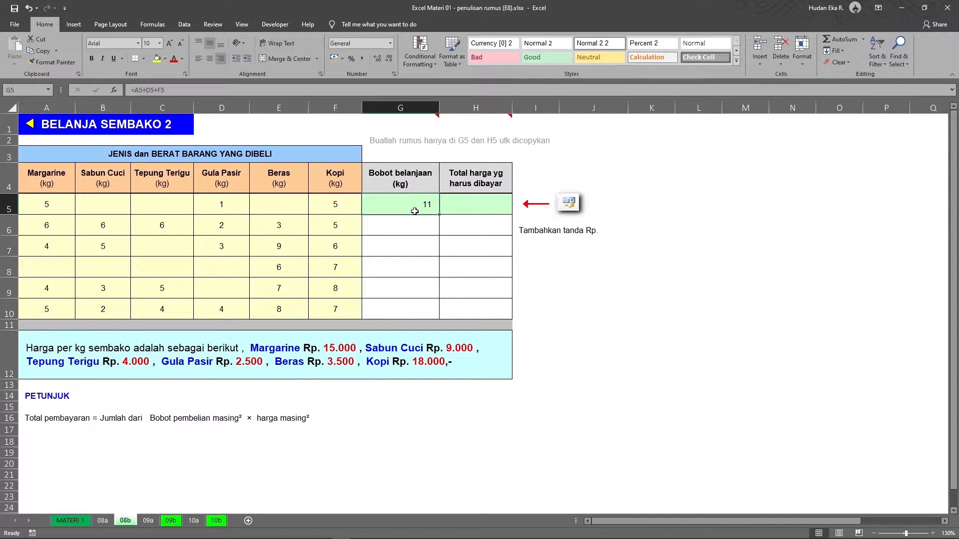
Step: Fill the Bobot belanjaan formula from G5 down through G10 and check the row 6 cells it adds
left_click_drag(439, 215, 430, 316)
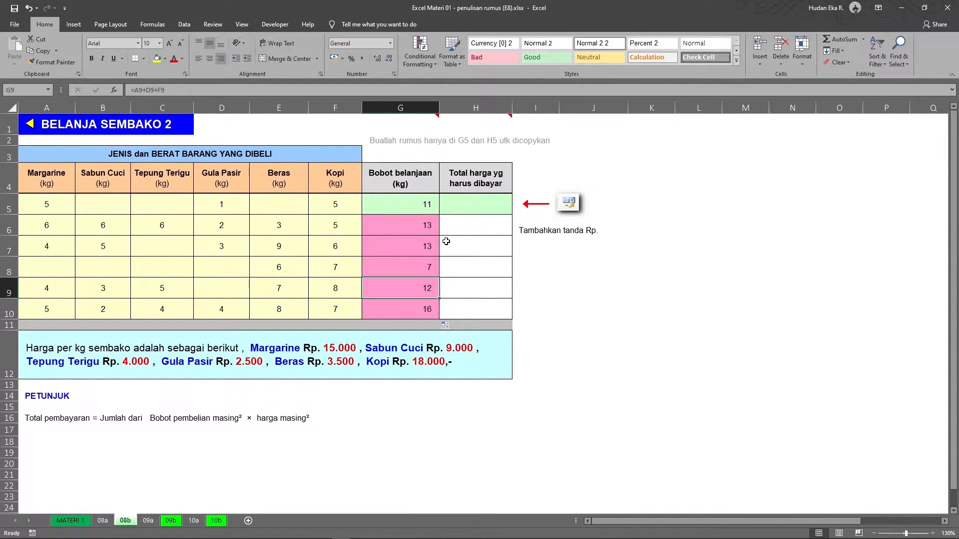
left_click(423, 232)
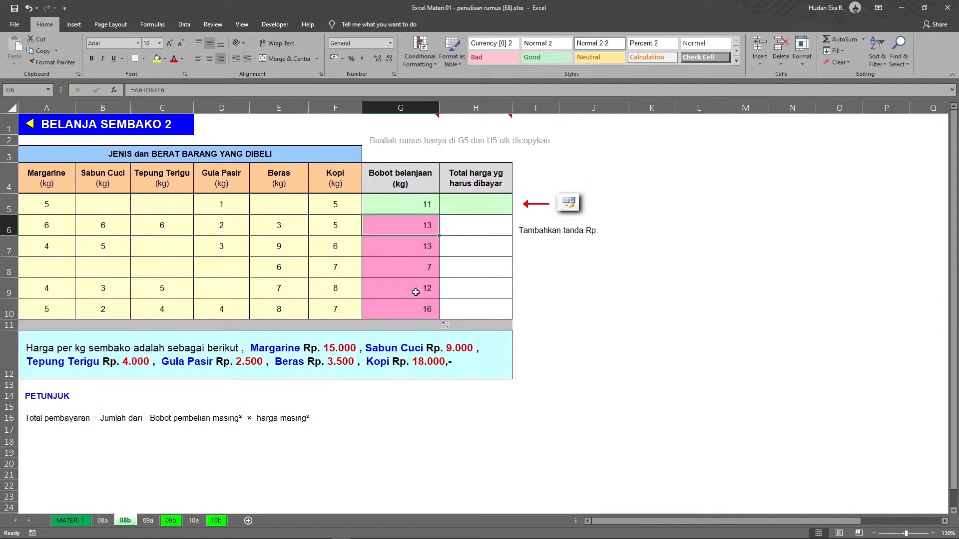
left_click(50, 227)
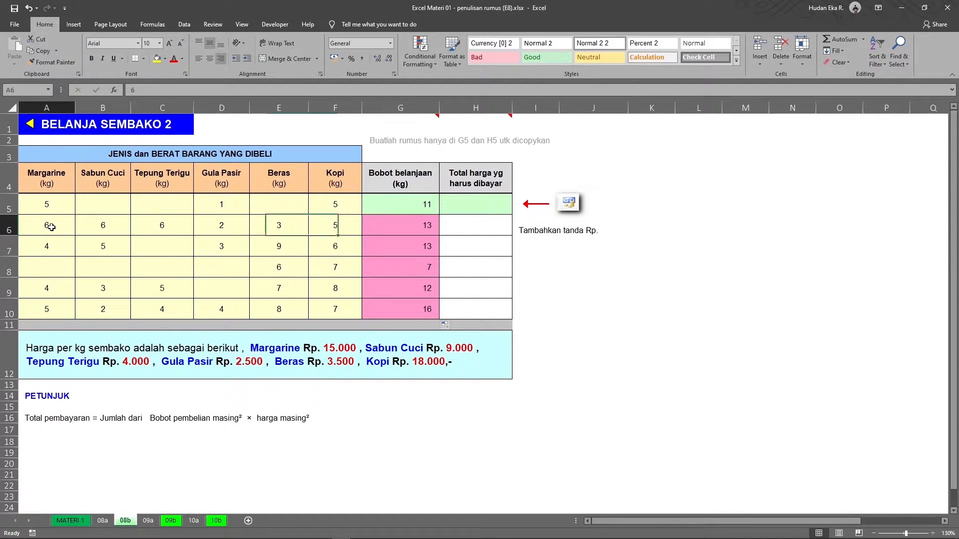
left_click(208, 230)
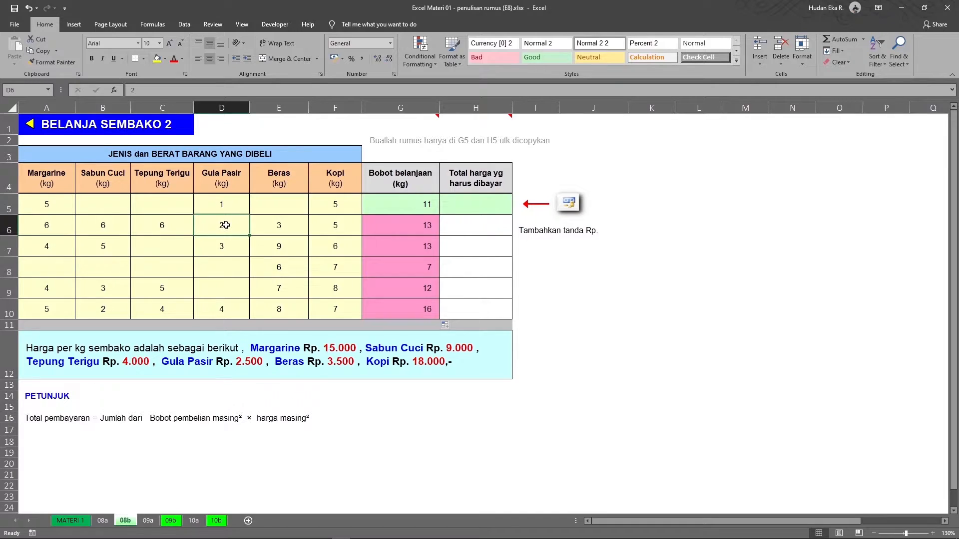
left_click(335, 225)
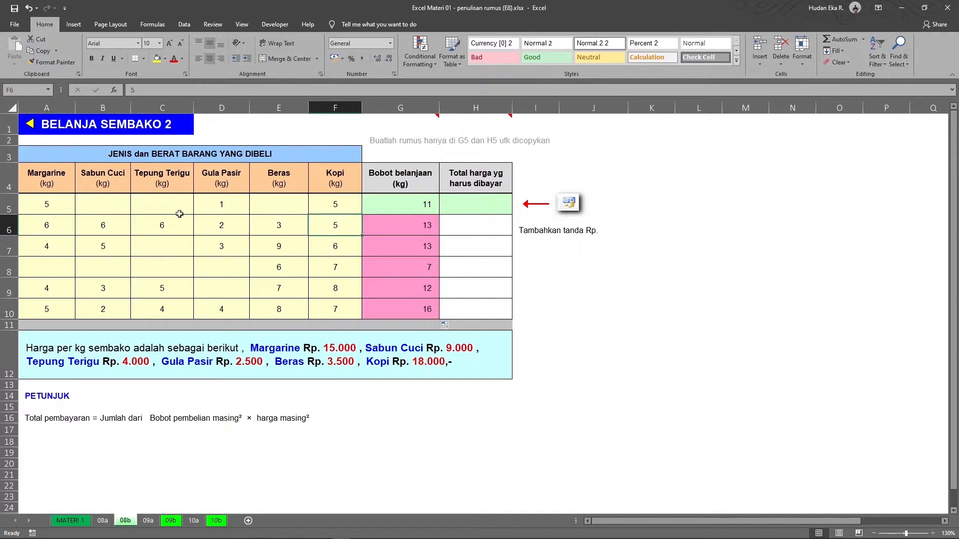
Step: Compare the Sabun Cuci, Tepung Terigu and Beras quantities in rows 5 to 10 with the Bobot belanjaan formula in G5
left_click(105, 227)
left_click_drag(105, 228, 139, 231)
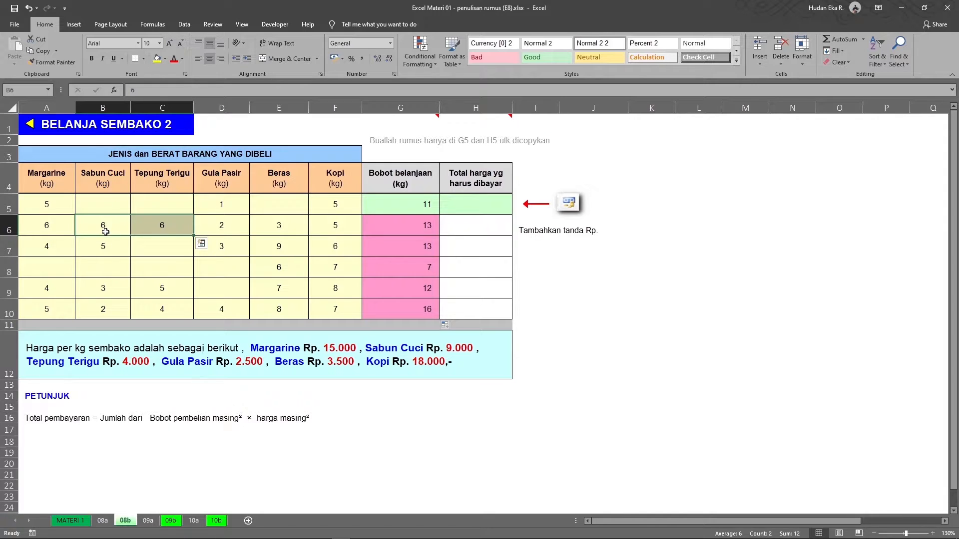
left_click(103, 250)
left_click_drag(103, 251, 142, 248)
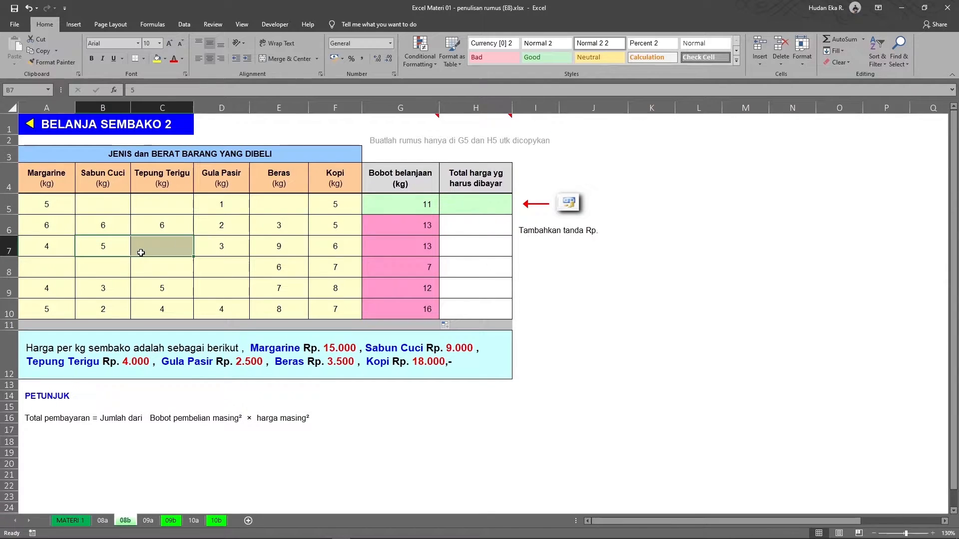
left_click(273, 249)
left_click_drag(105, 198, 154, 197)
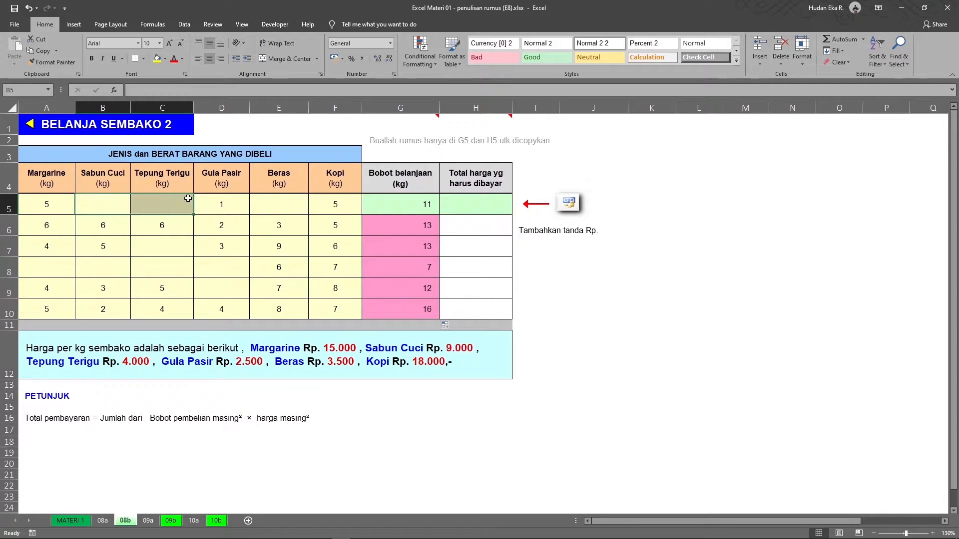
left_click_drag(103, 225, 149, 297)
left_click(102, 231)
left_click_drag(279, 220, 280, 310)
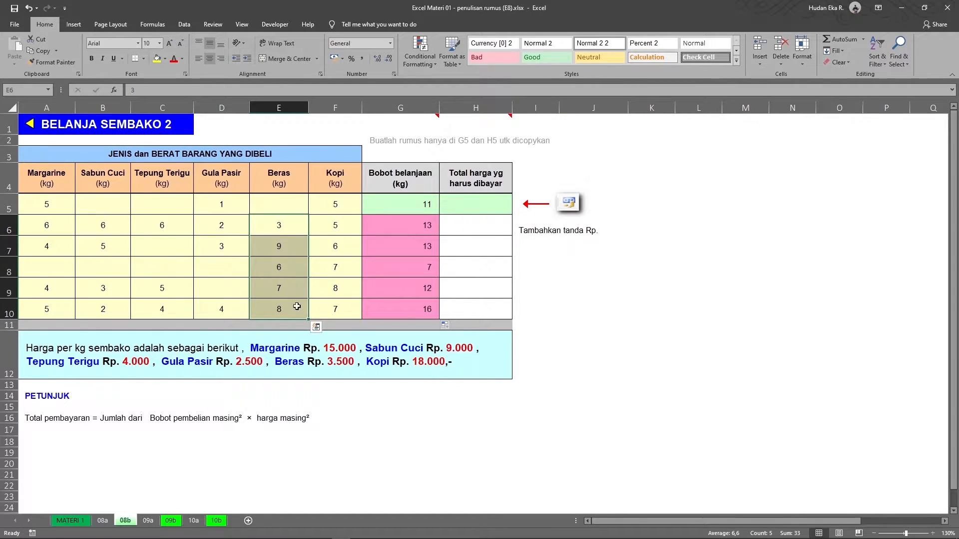
left_click(418, 208)
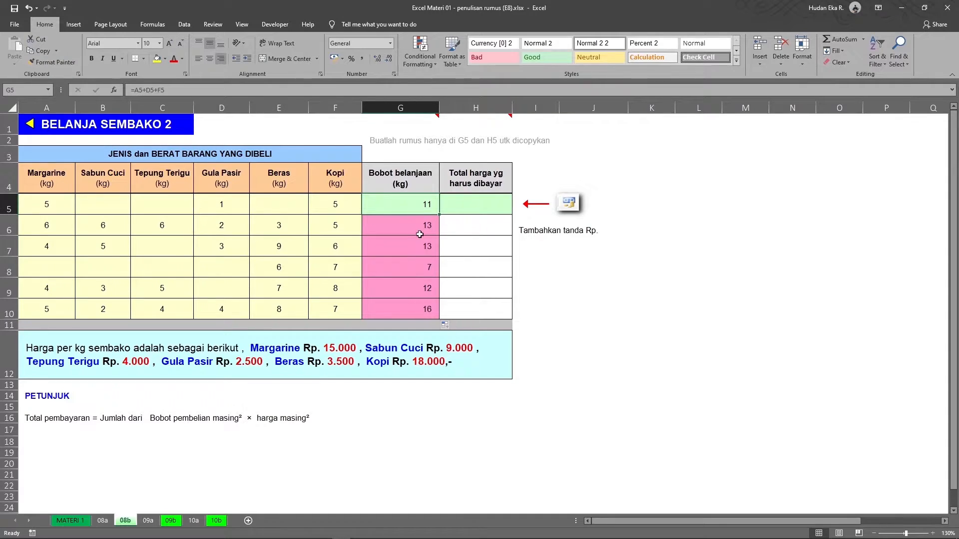
Step: Clear the Bobot belanjaan formulas from G5 through G10
left_click_drag(419, 231, 411, 302)
key("Delete")
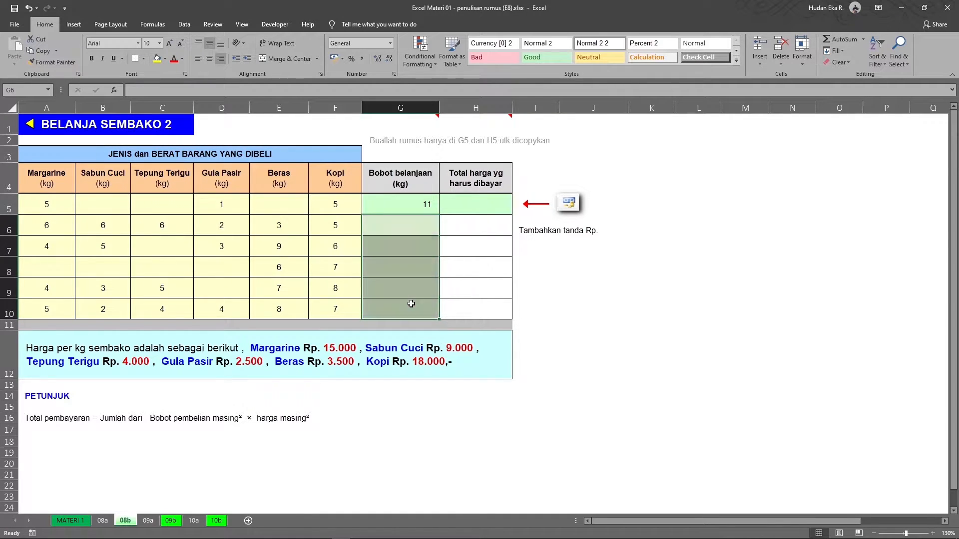
left_click(401, 193)
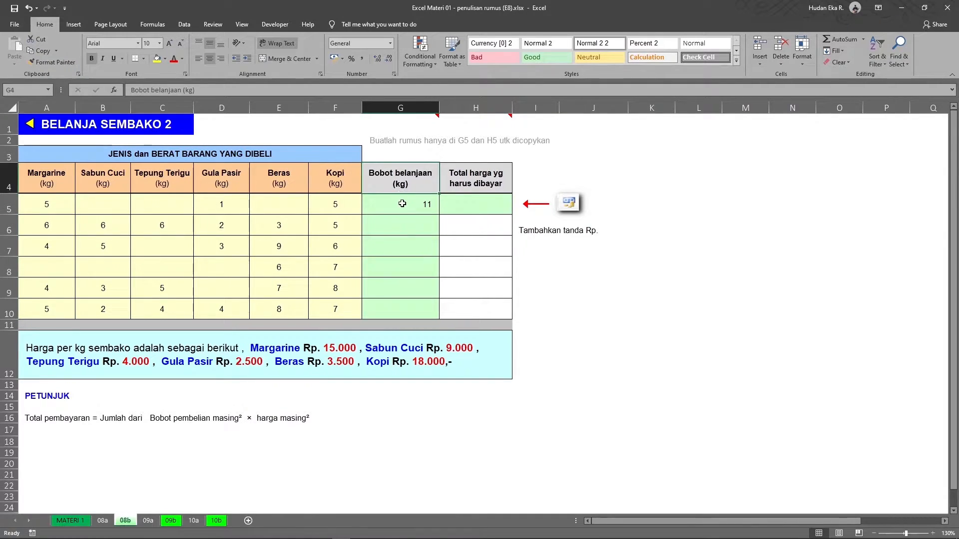
left_click(403, 203)
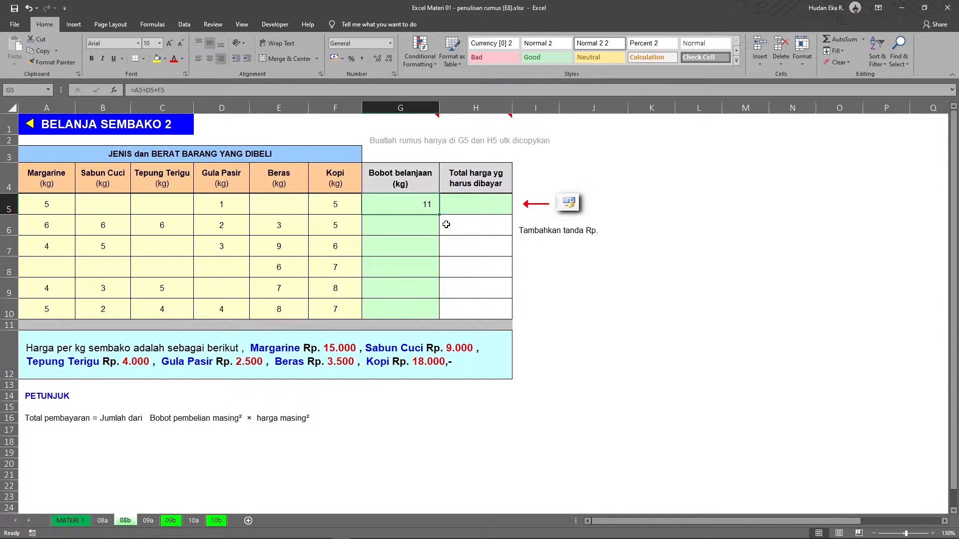
key("Delete")
Step: Calculate the first row's Bobot belanjaan in G5 with =SUM(A5:F5) and fill the formula down through G10
type("=")
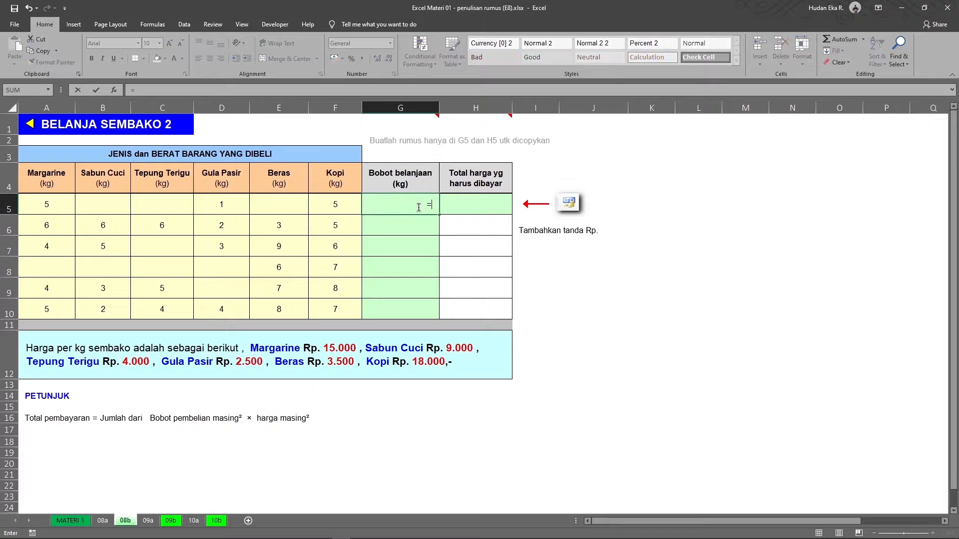
type("sum")
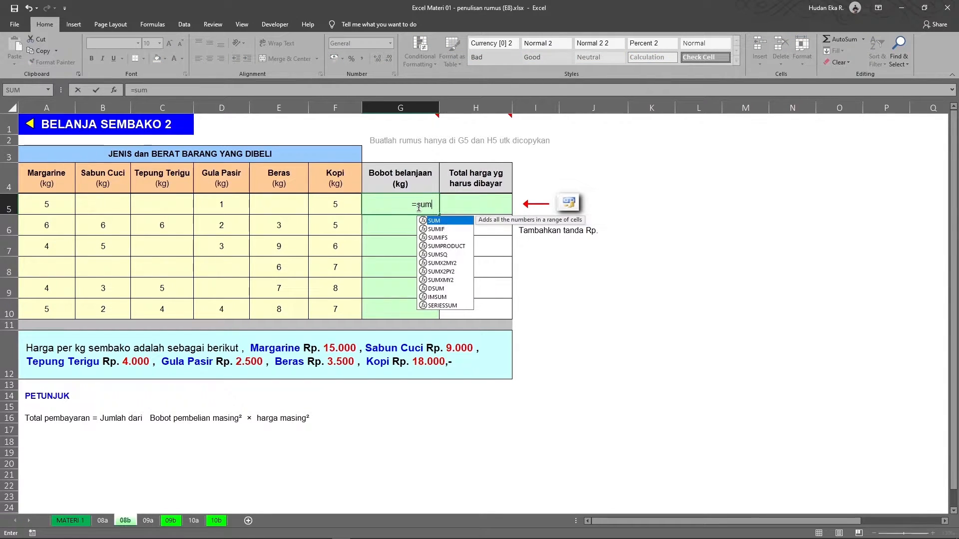
key("Tab")
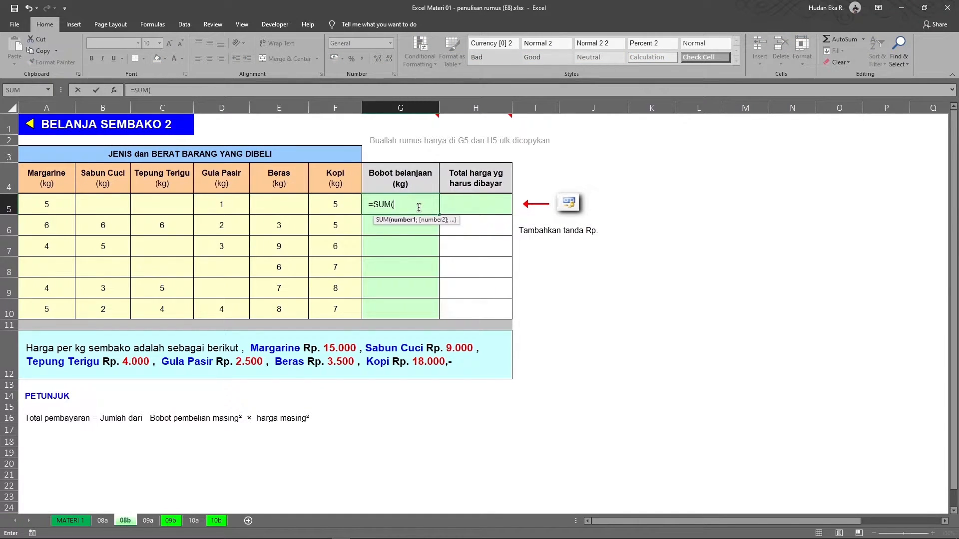
left_click(65, 206)
left_click_drag(64, 207, 350, 203)
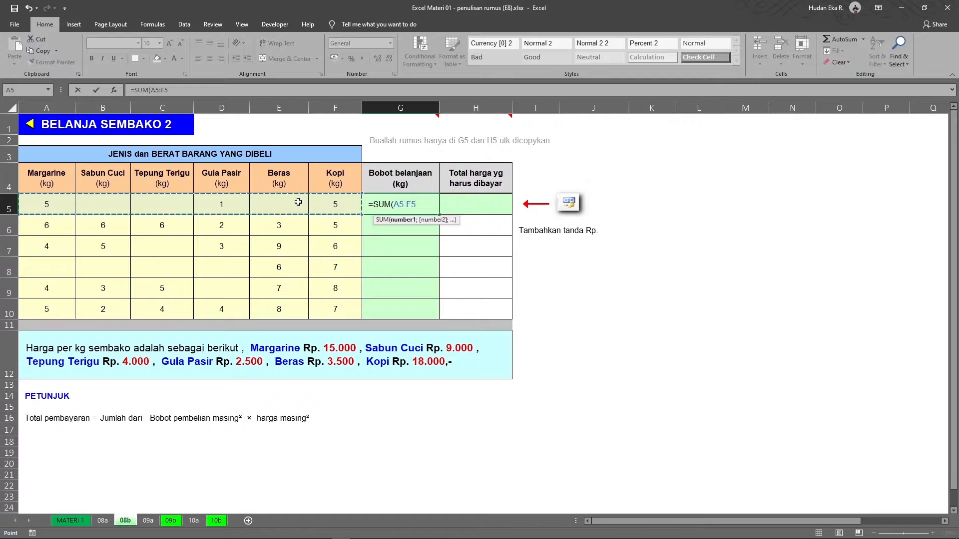
key("Return")
left_click(410, 204)
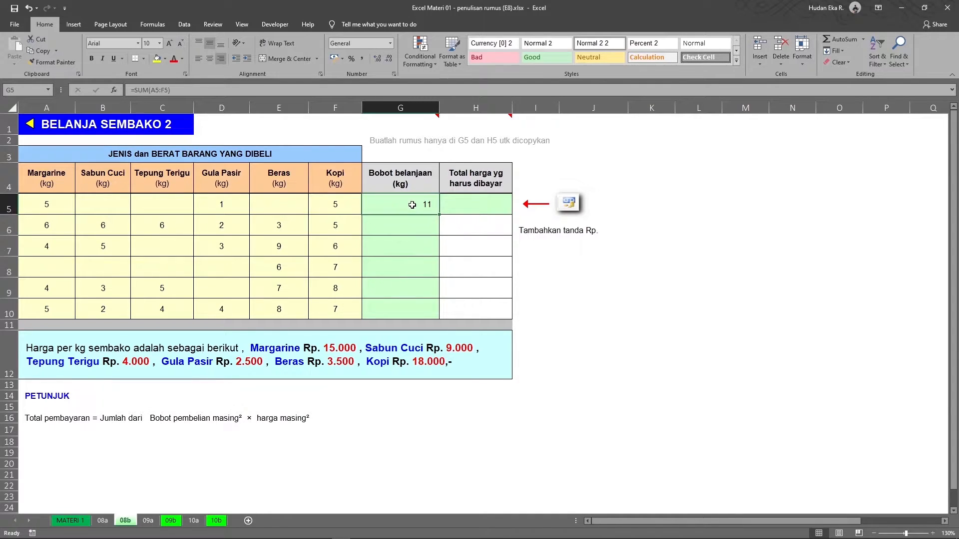
double_click(439, 216)
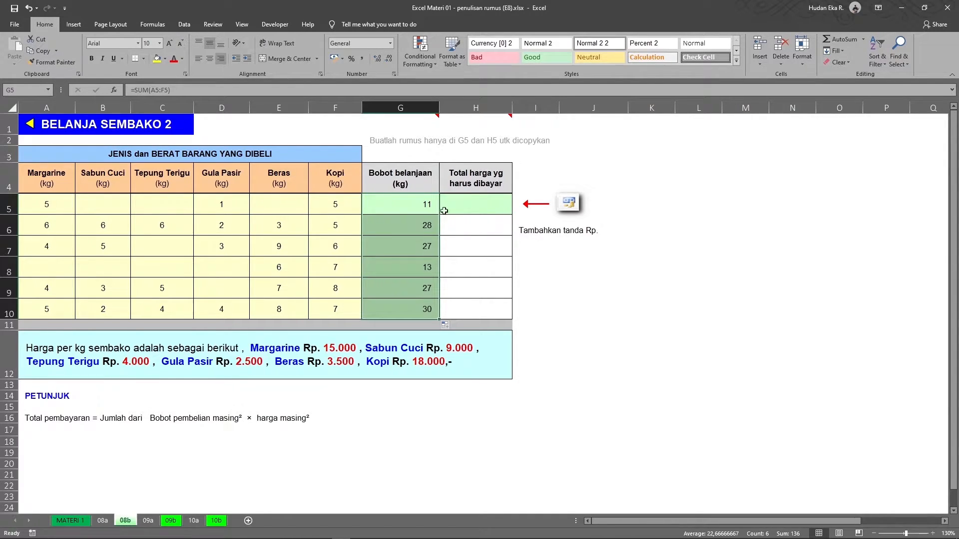
Step: Begin the total price formula in H5 with the first four items: =A5*15000+B5*9000+C5*4000+D5*2500+
left_click(477, 200)
type("=")
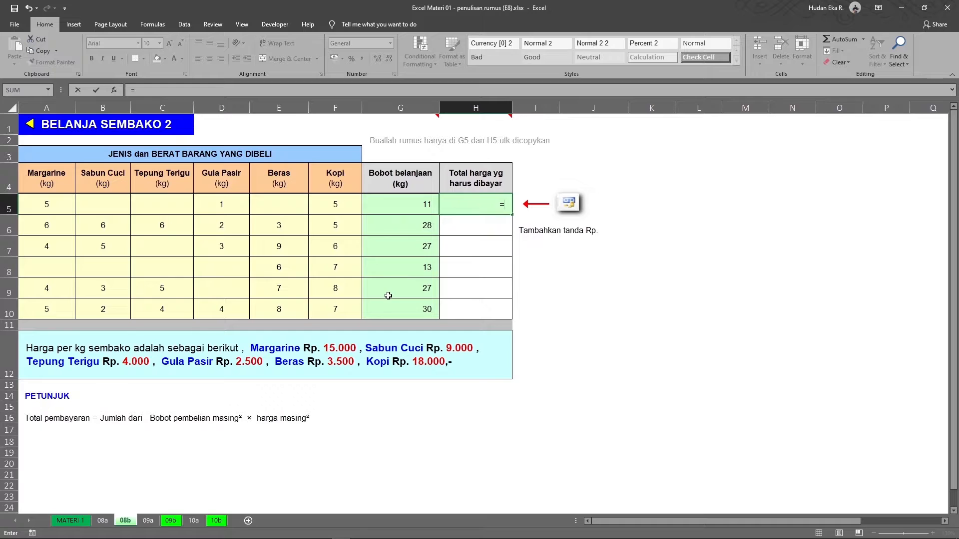
left_click(53, 202)
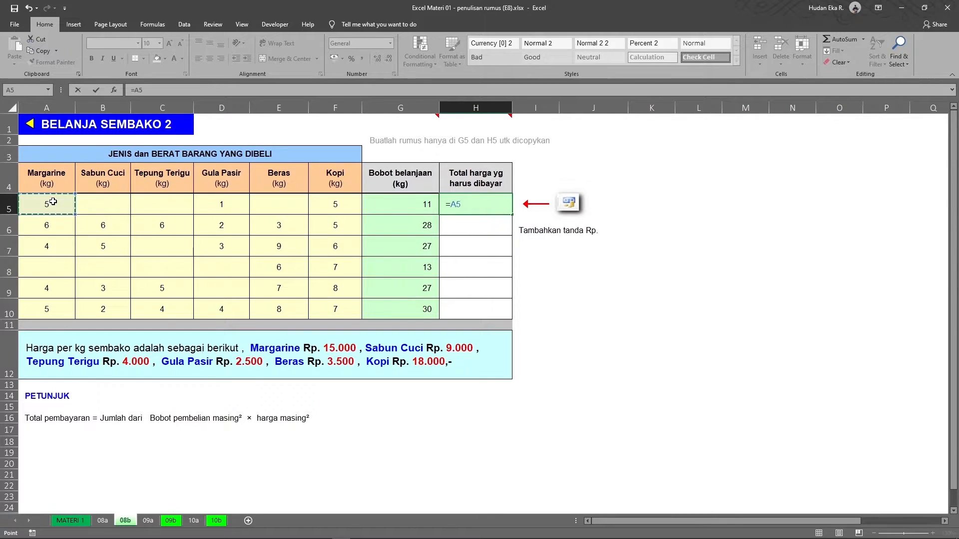
type("*15000+")
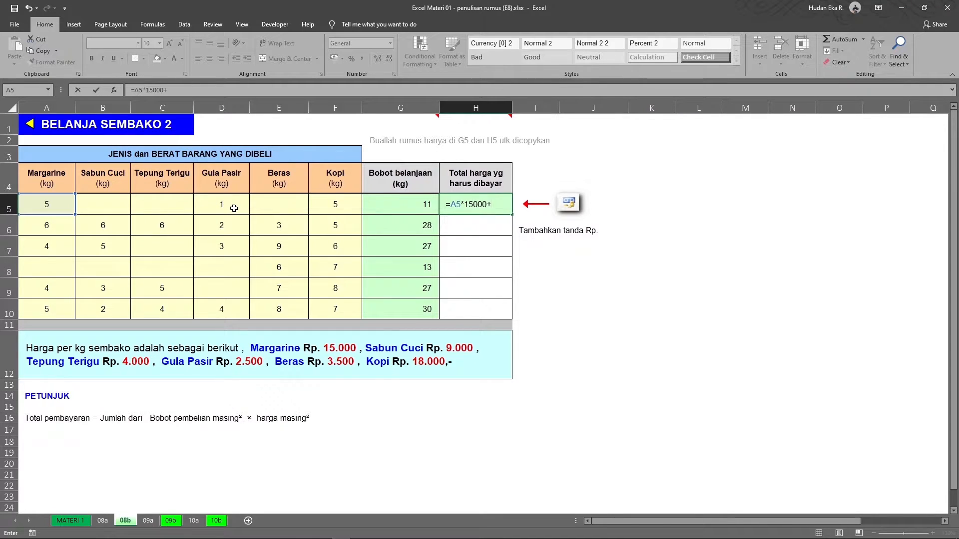
left_click(108, 206)
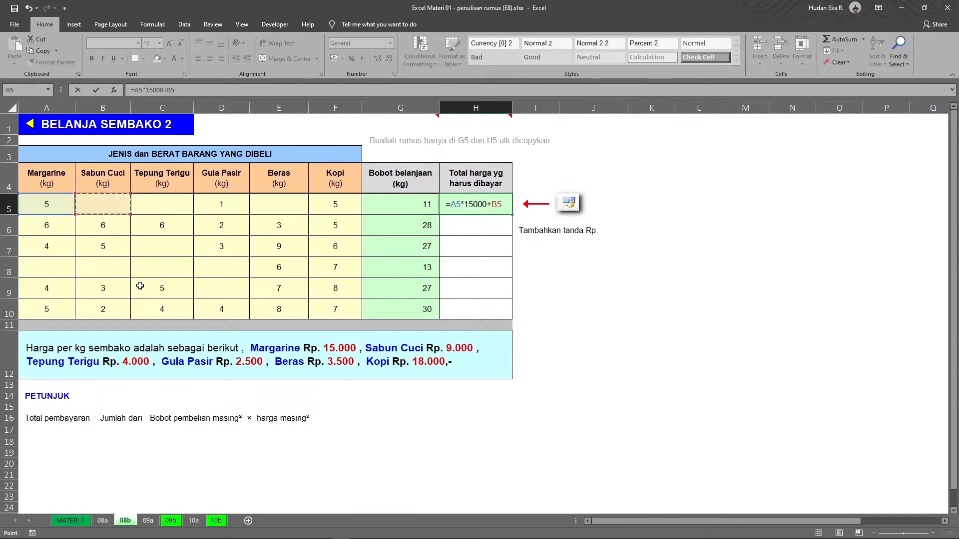
type("*")
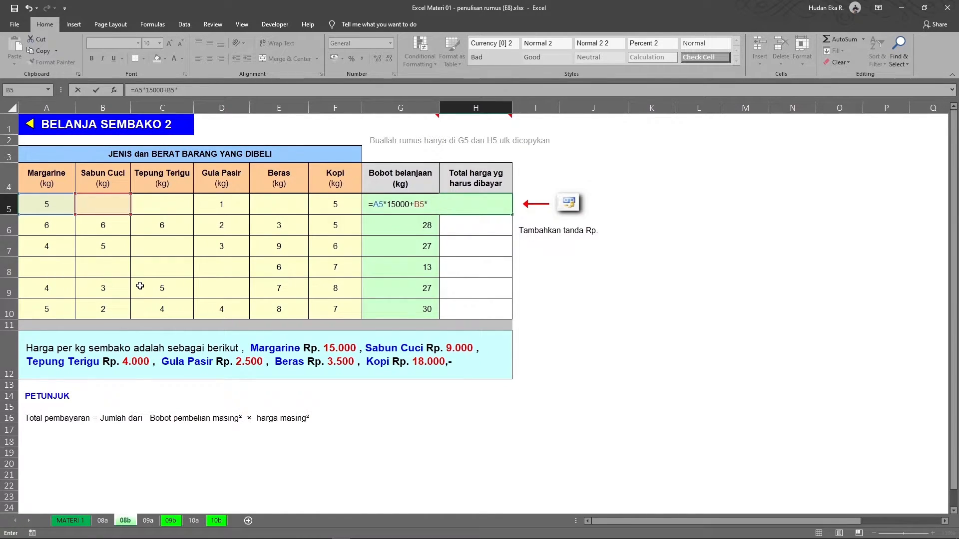
type("9000+")
left_click(160, 200)
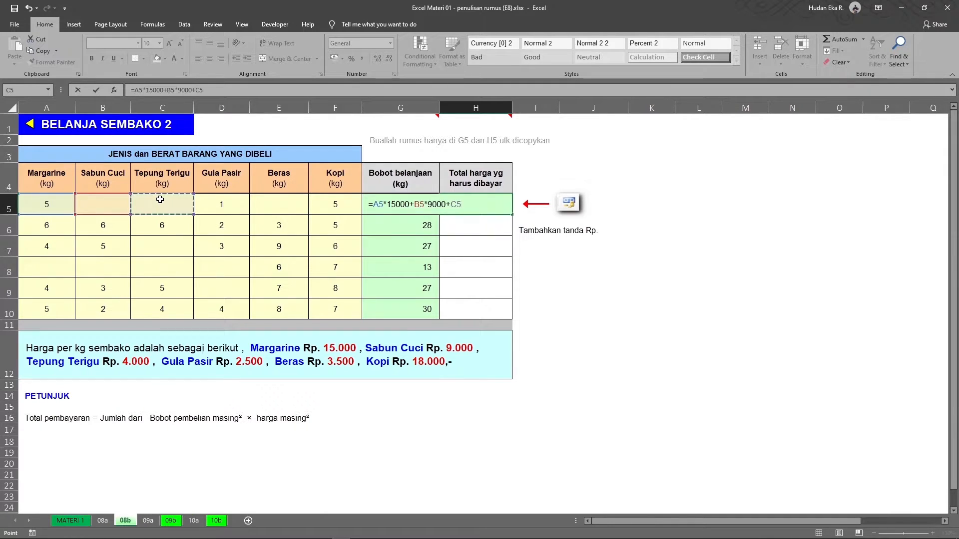
type("*4000+")
left_click(227, 205)
type("*2500+")
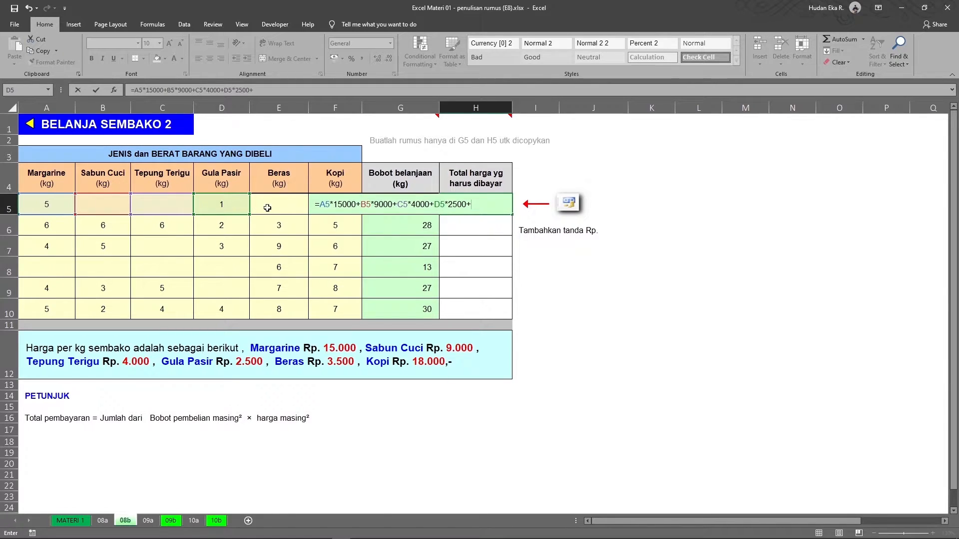
Step: Complete the H5 total price formula with the Beras and Kopi terms, E5*3500+F5*18000
left_click(274, 206)
type("*")
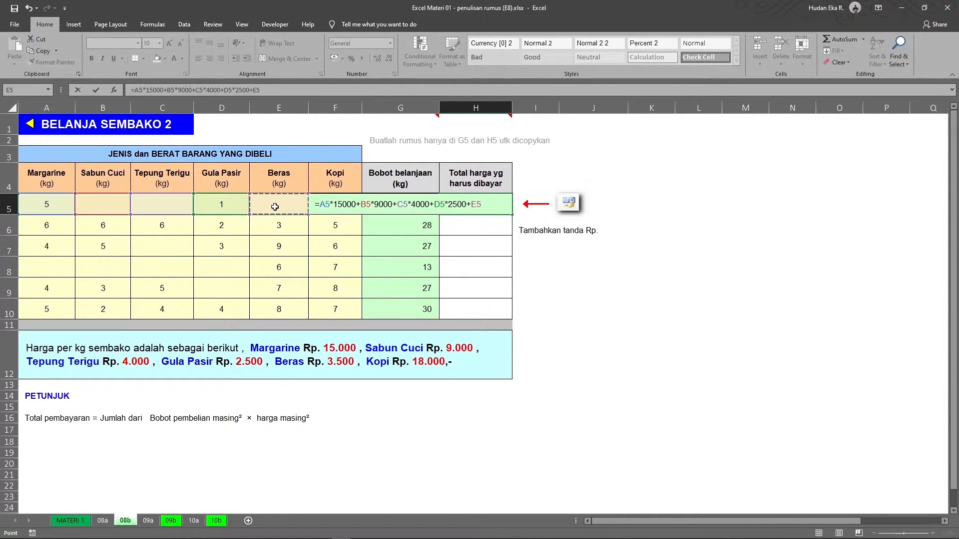
type("3500+")
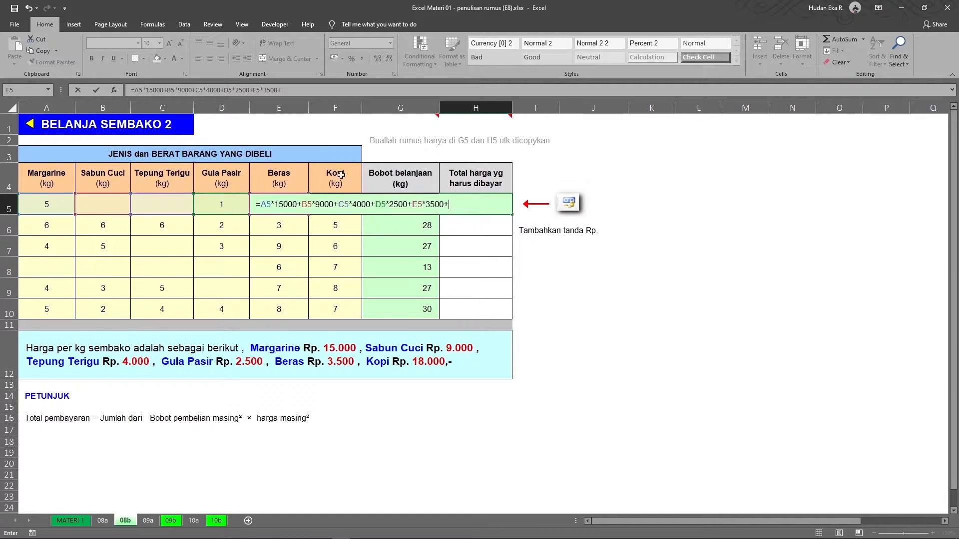
key("Right")
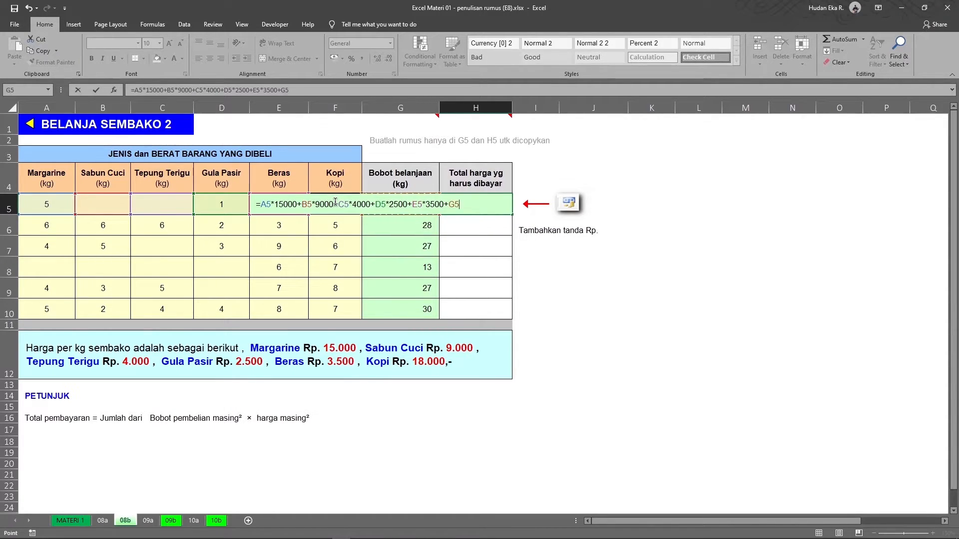
key("Left")
key("Right")
key("Down")
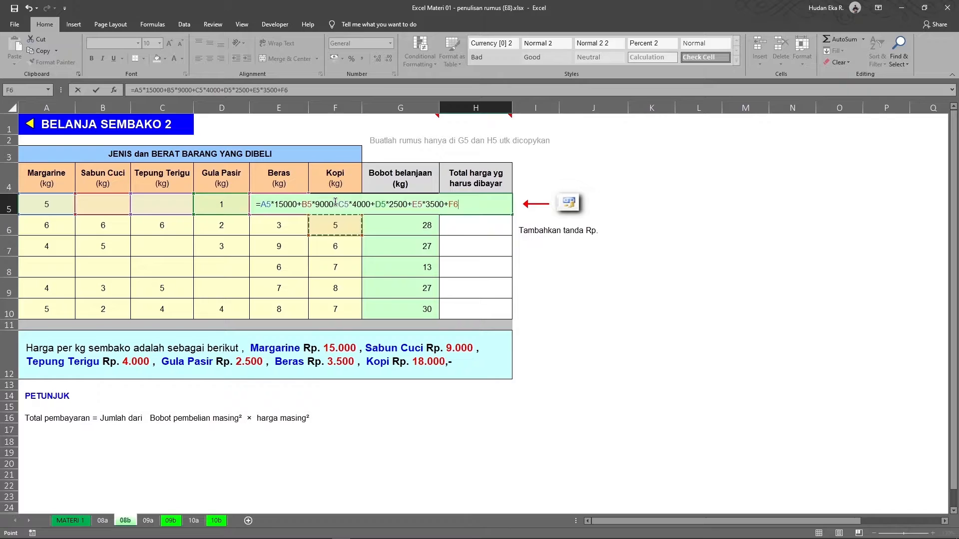
key("Up")
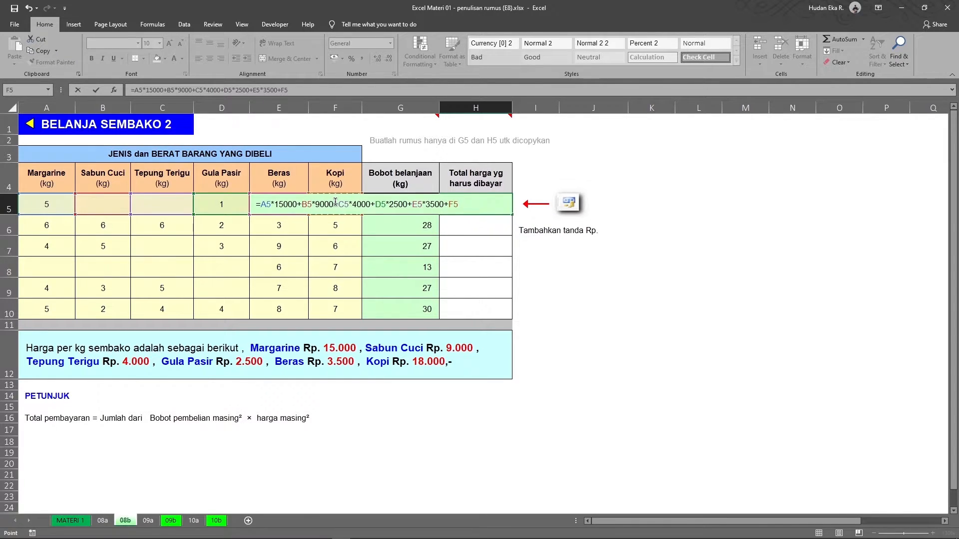
type("*1")
key("Return")
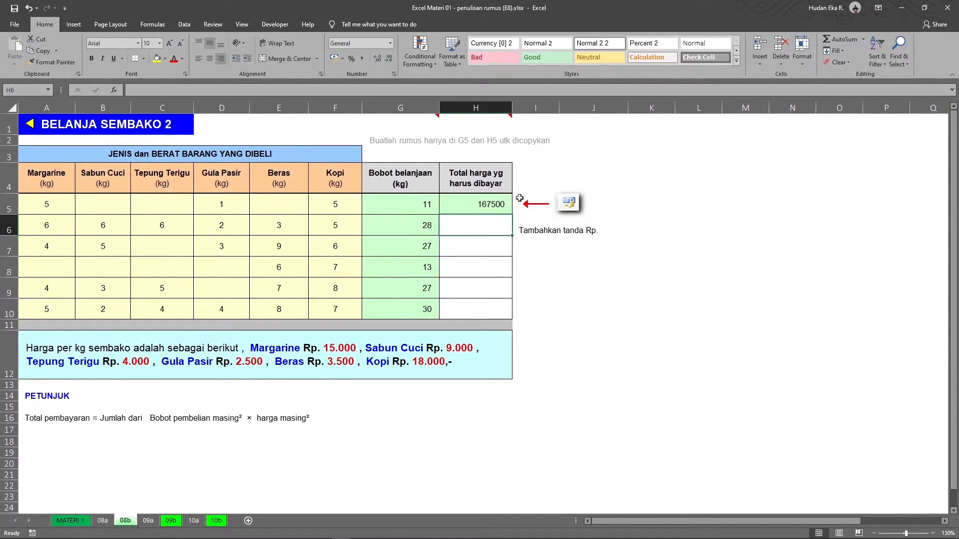
Step: Fill the total price formula from H5 down through H10
left_click(490, 198)
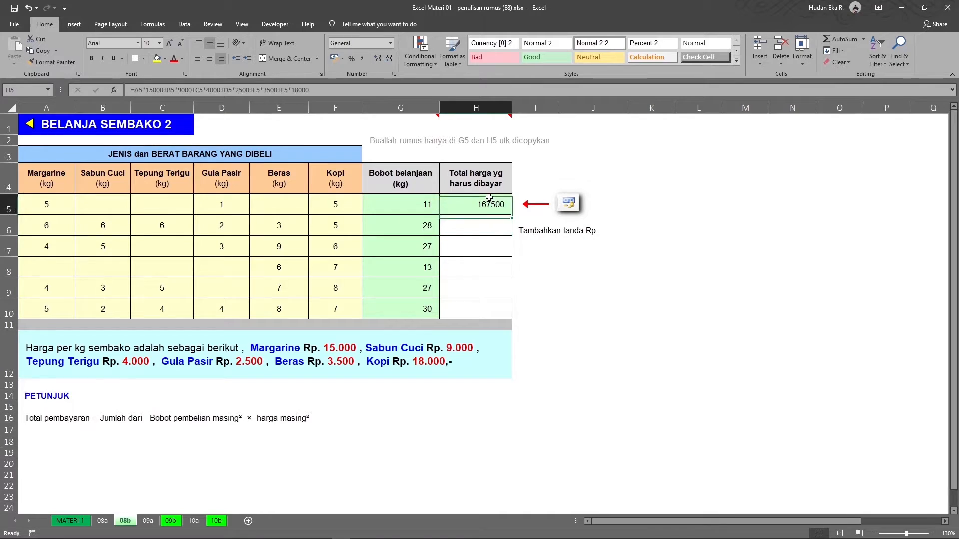
double_click(514, 214)
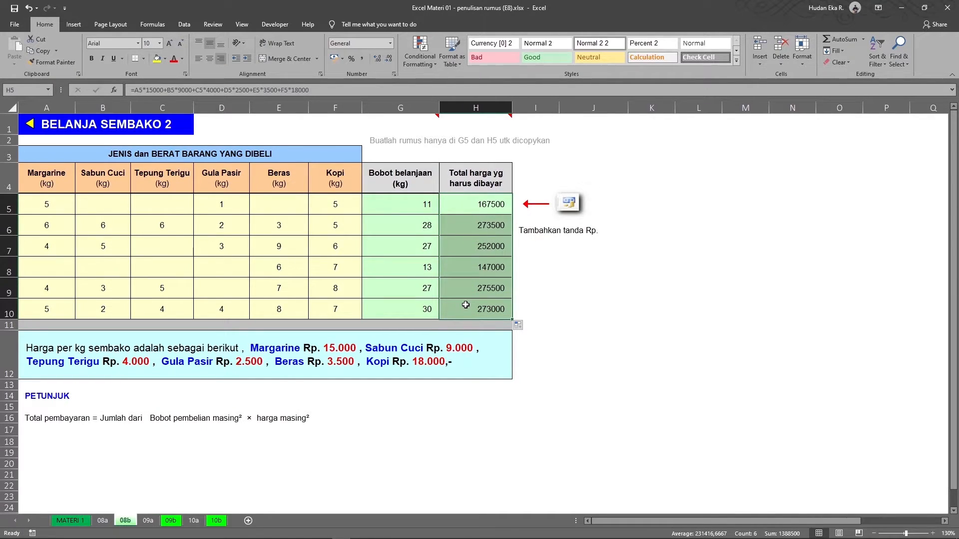
Step: Format the total prices in H5:H10 with the Rp English (Indonesia) accounting format
left_click(343, 59)
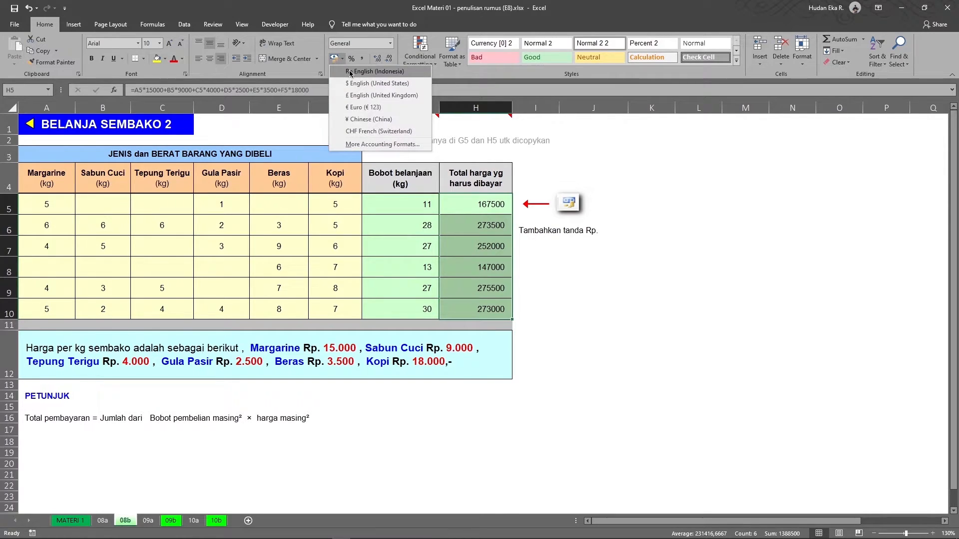
left_click(386, 76)
left_click(536, 270)
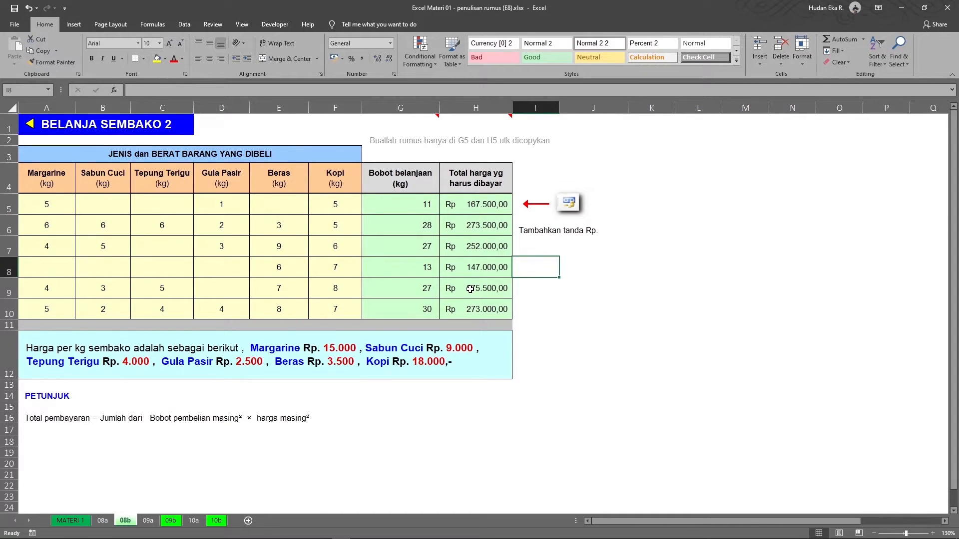
Step: On sheet 09a, calculate Jumlah lembar uang in D5 with =SUM(A5:C5) and fill the formula down through D9
left_click(148, 521)
left_click(267, 356)
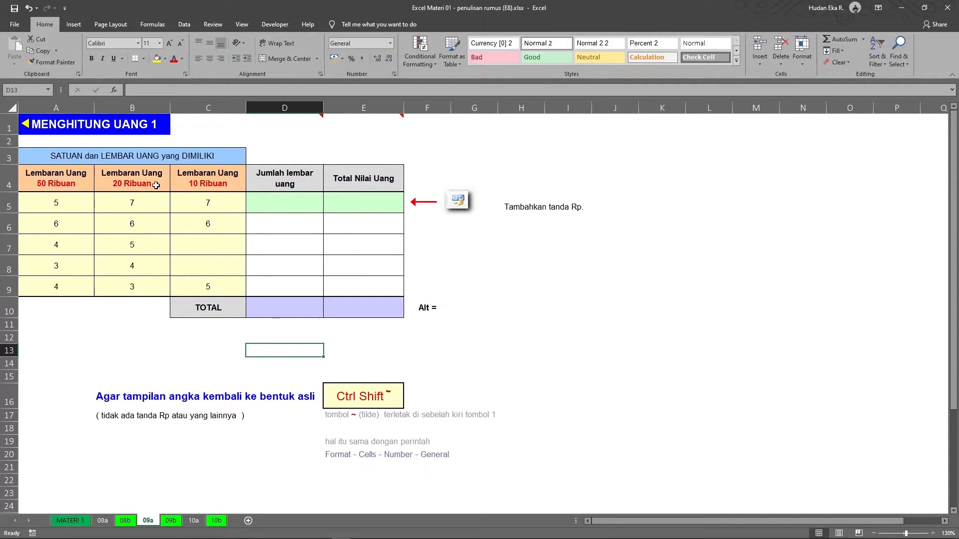
left_click(299, 210)
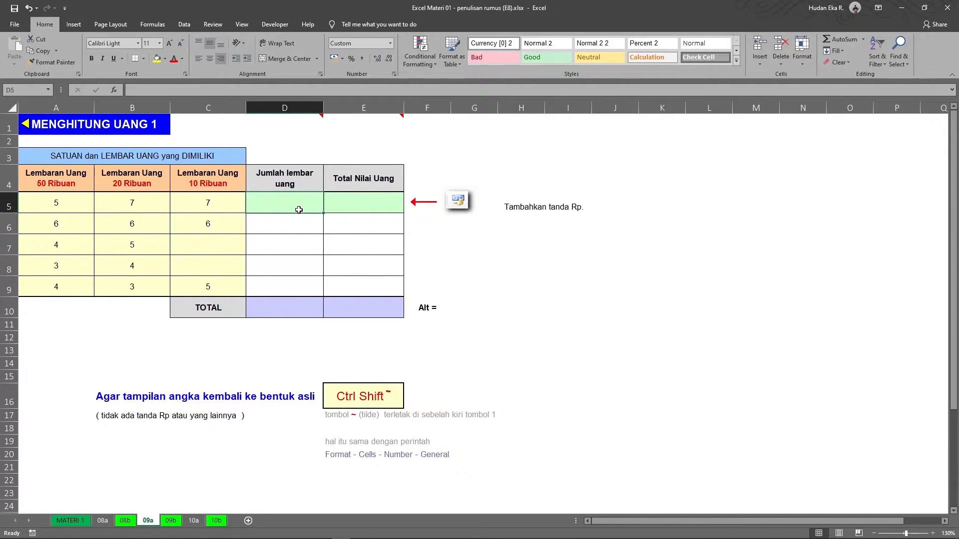
type("=SUM(")
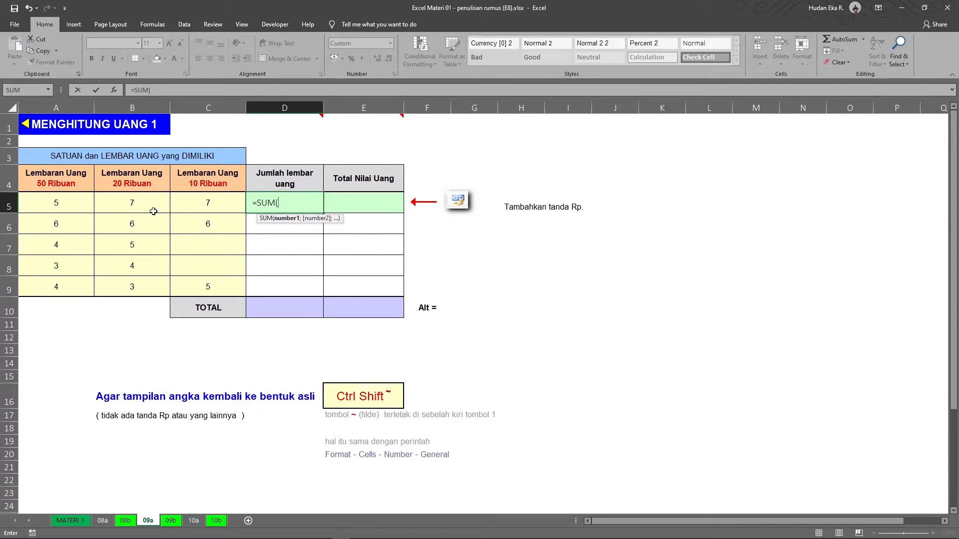
left_click_drag(62, 203, 185, 200)
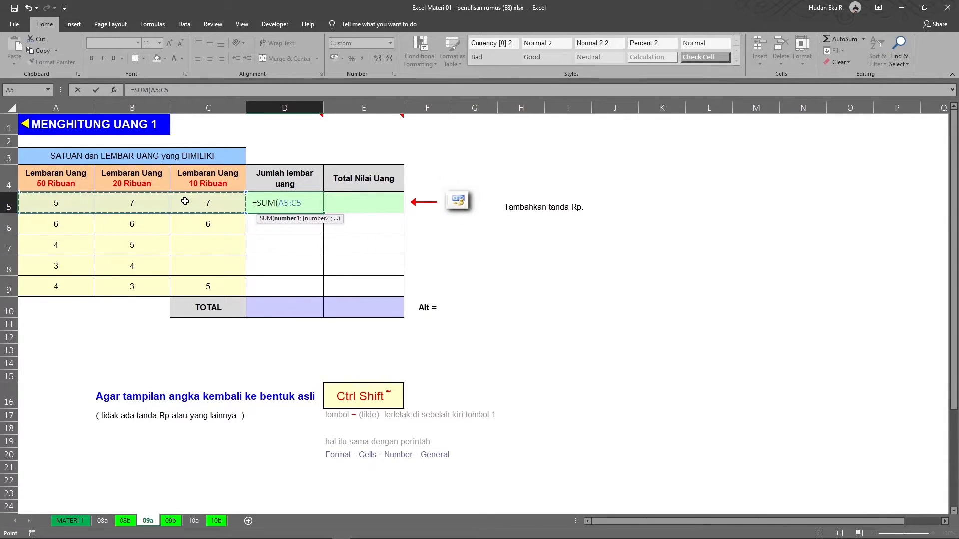
key("ctrl+Return")
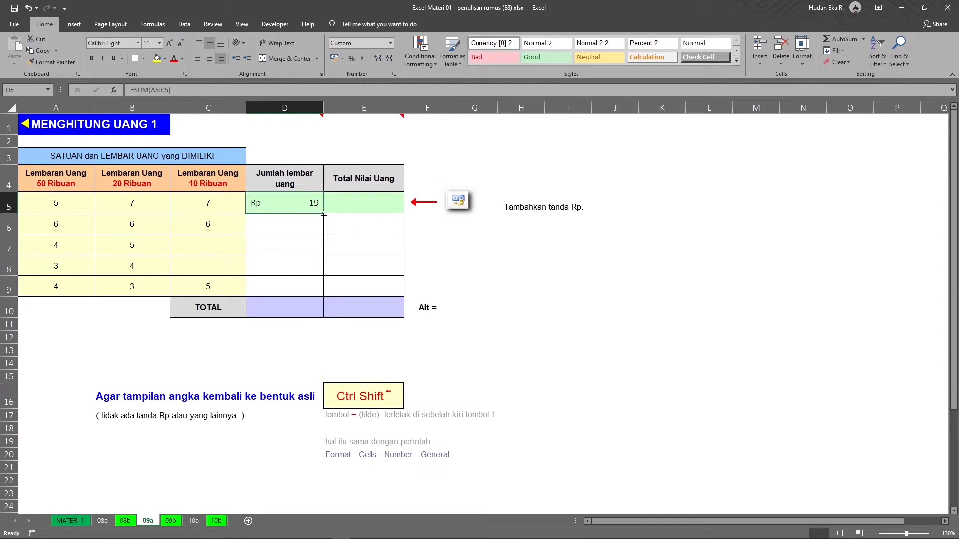
left_click_drag(324, 215, 312, 296)
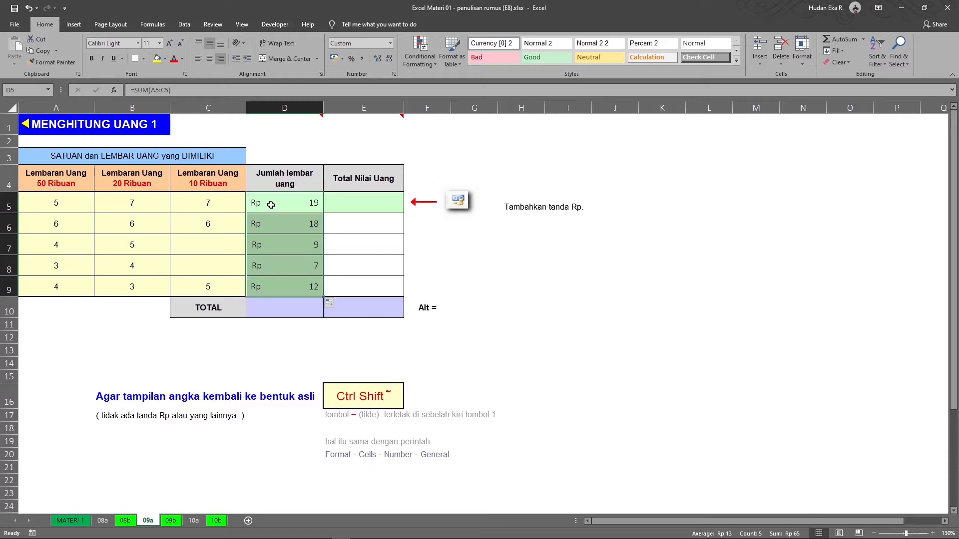
Step: Reset the number format of the sheet counts in D5:D9 to General, removing the Rp sign
left_click(294, 244)
left_click_drag(287, 209, 282, 284)
left_click_drag(282, 198, 282, 282)
key("ctrl+shift+grave")
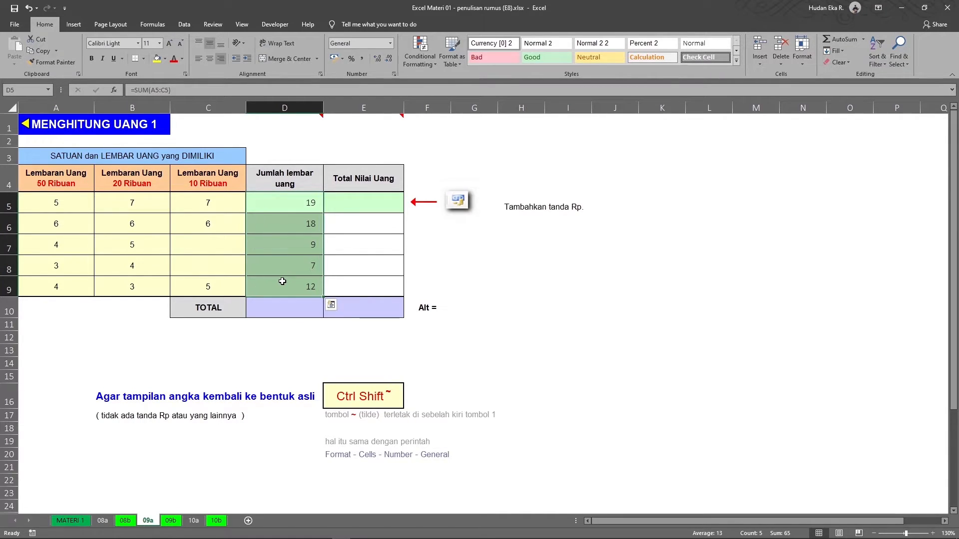
Step: Sum the Jumlah lembar uang column in the TOTAL cell D10 with AutoSum
left_click(374, 300)
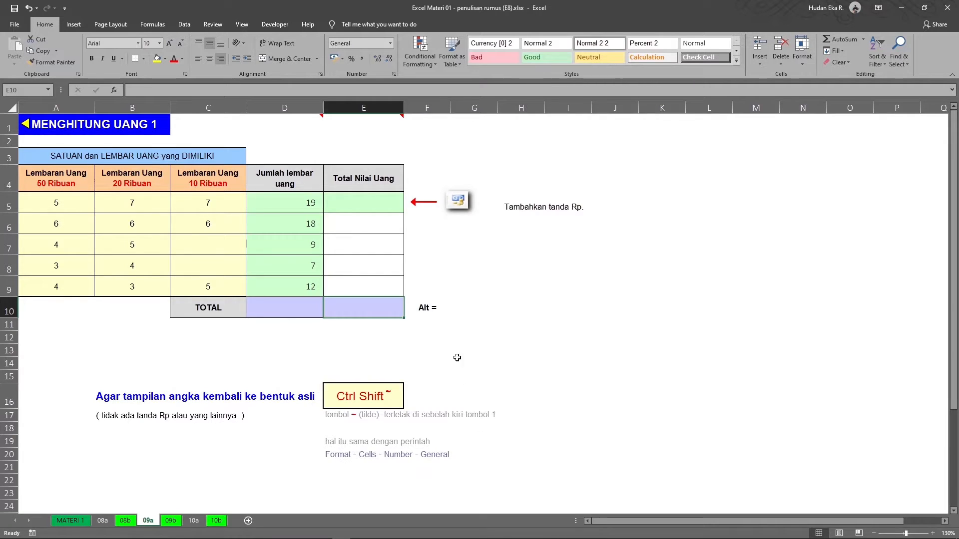
left_click(291, 311)
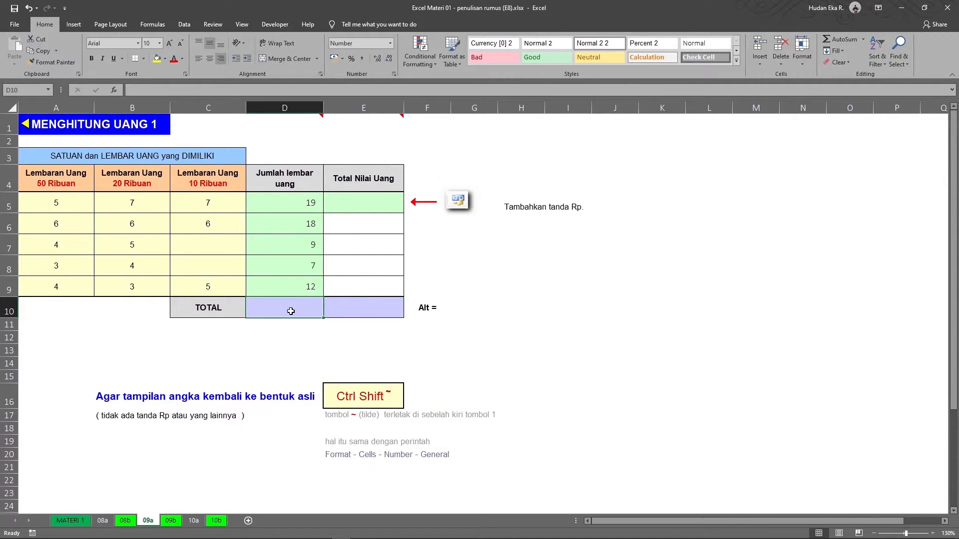
key("alt+equal")
key("Return")
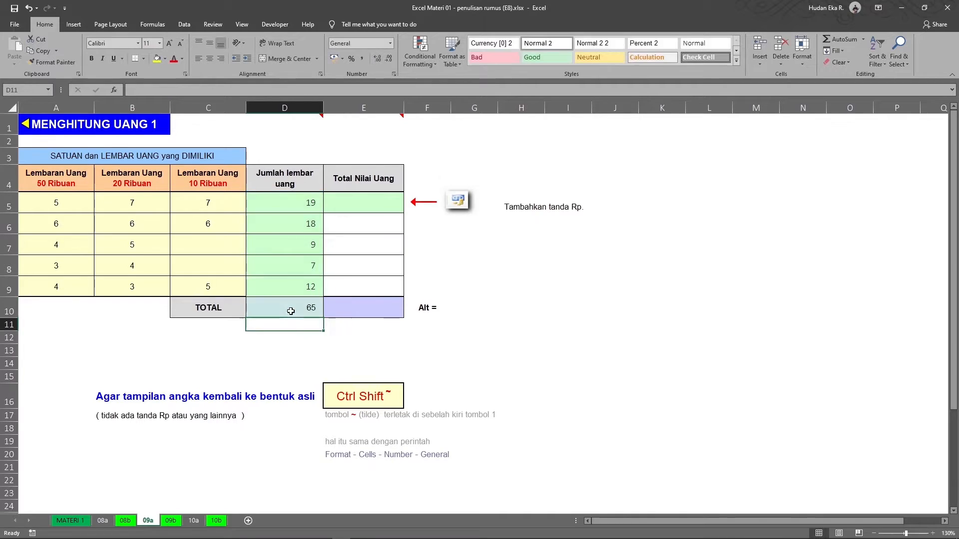
Step: Calculate the first row's Total Nilai Uang in E5 with =A5*50000+20000*B5+10000*C5
left_click(361, 204)
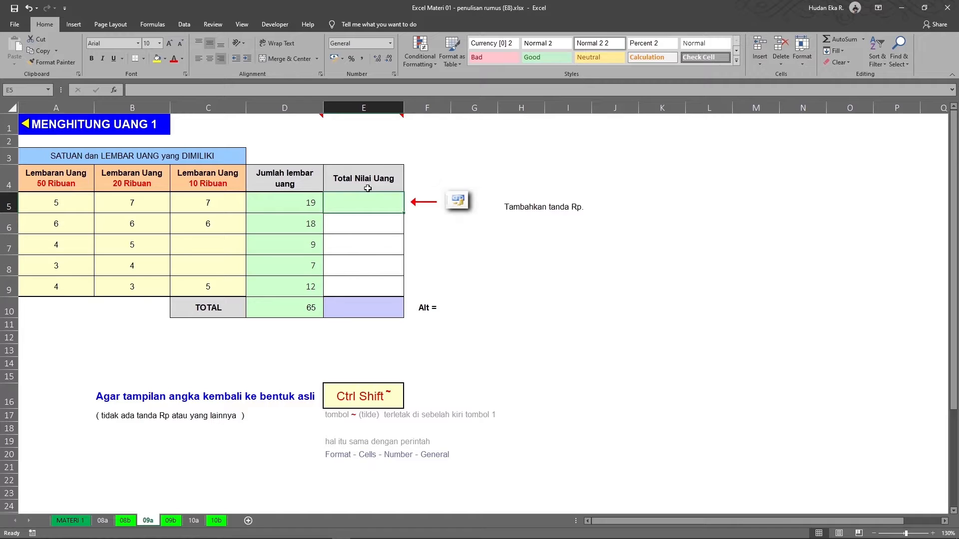
type("=")
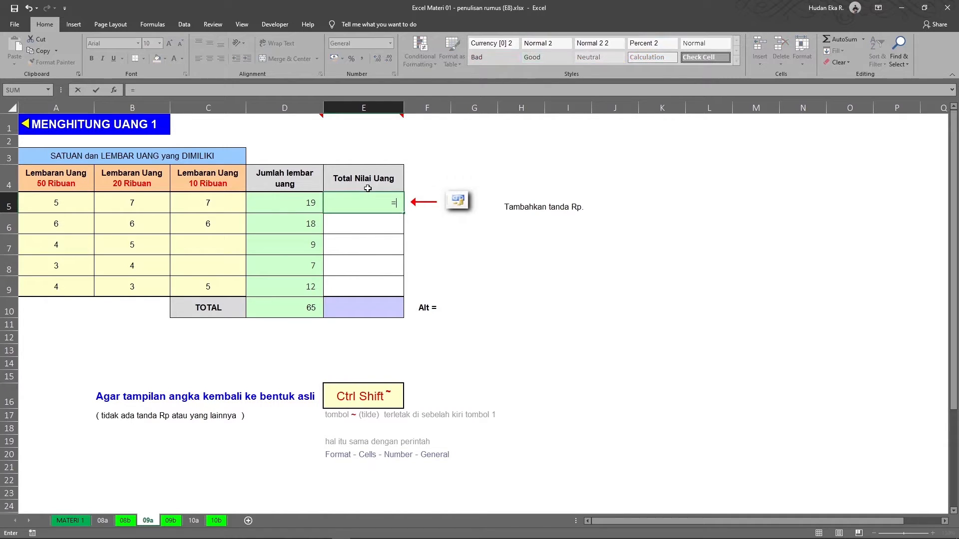
left_click(66, 205)
type("*")
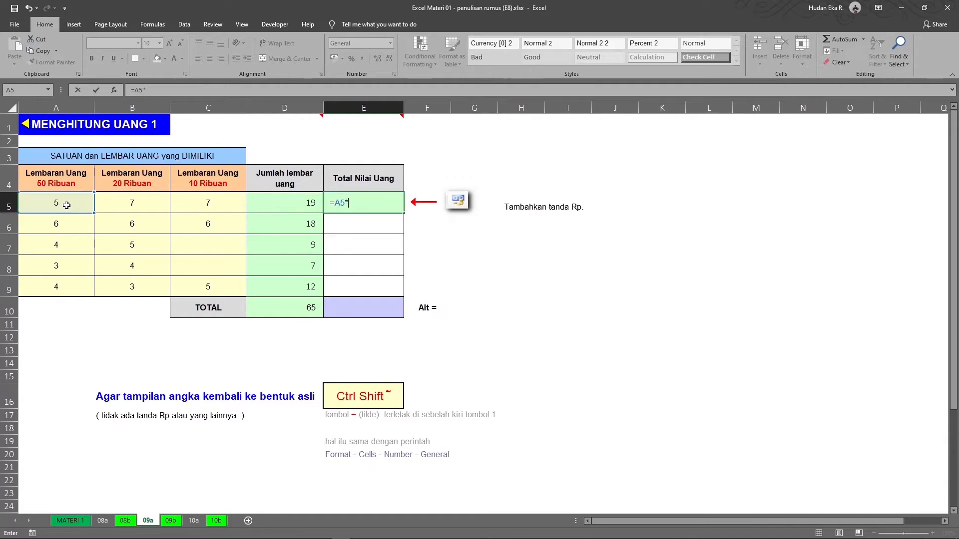
type("50000")
type("+200")
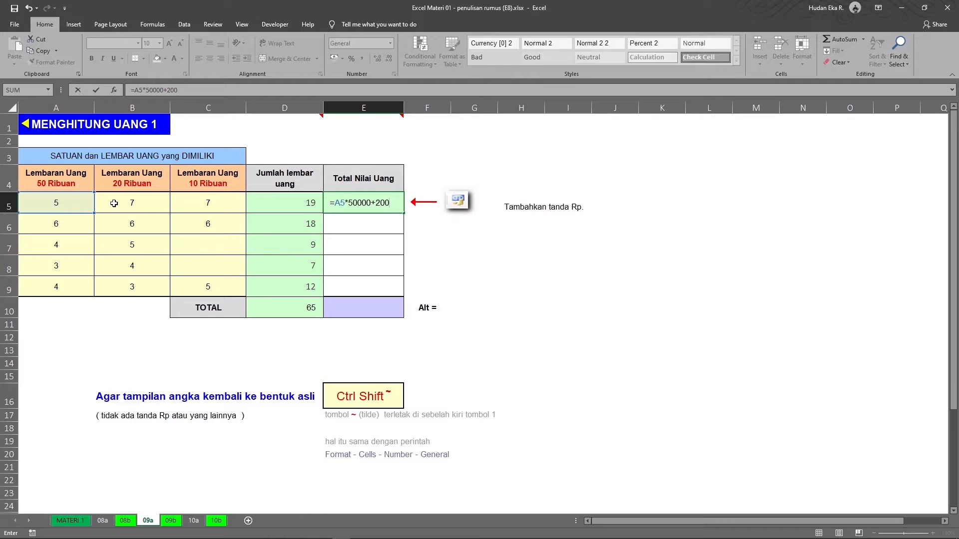
type("00")
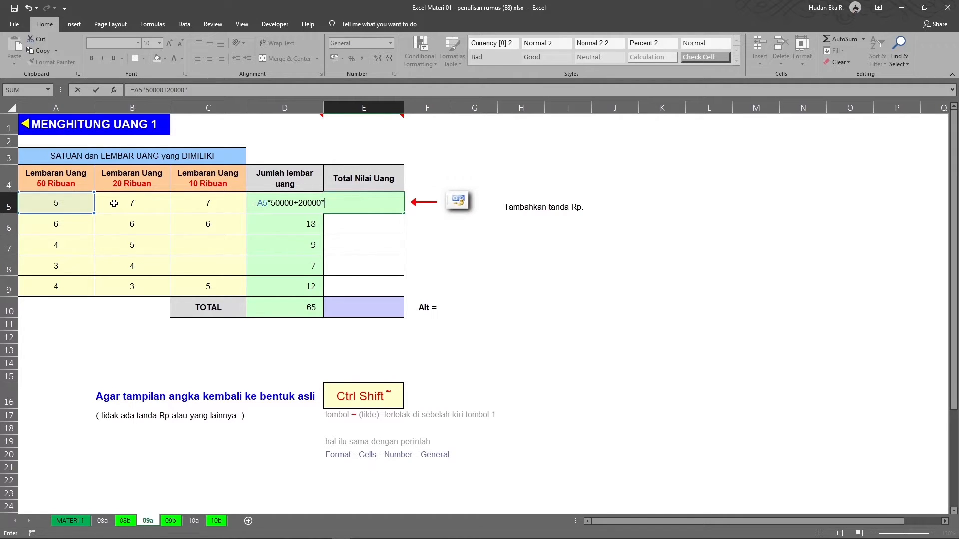
type("*")
left_click(140, 205)
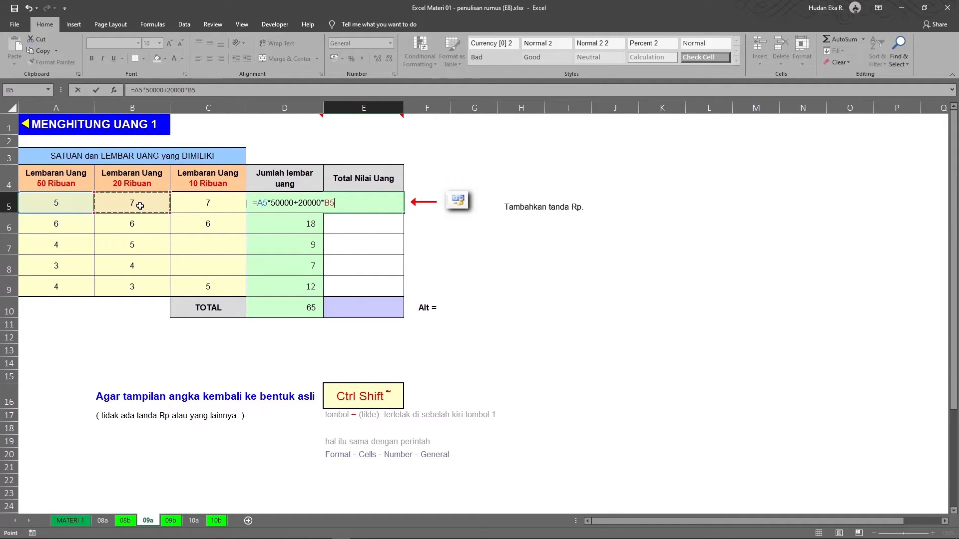
type("+10000")
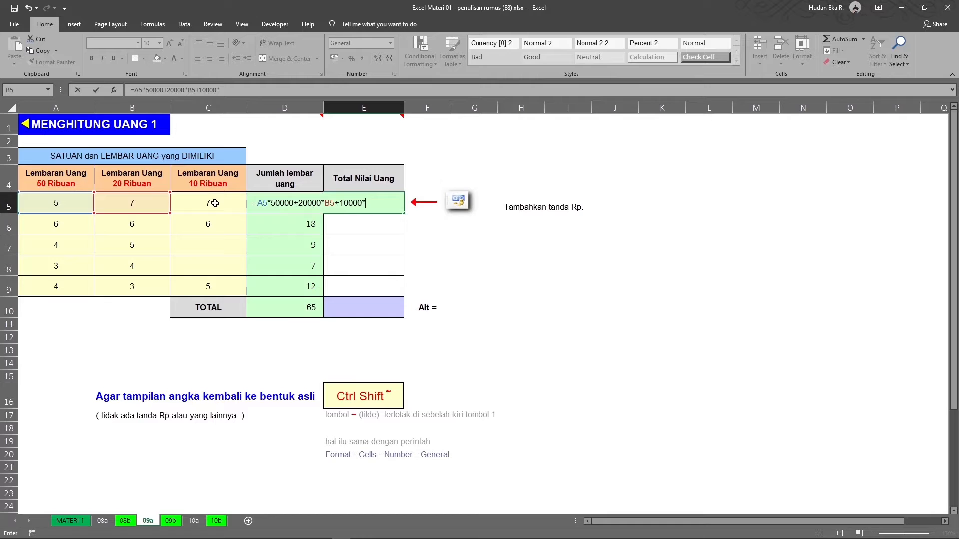
type("*")
left_click(214, 203)
key("Return")
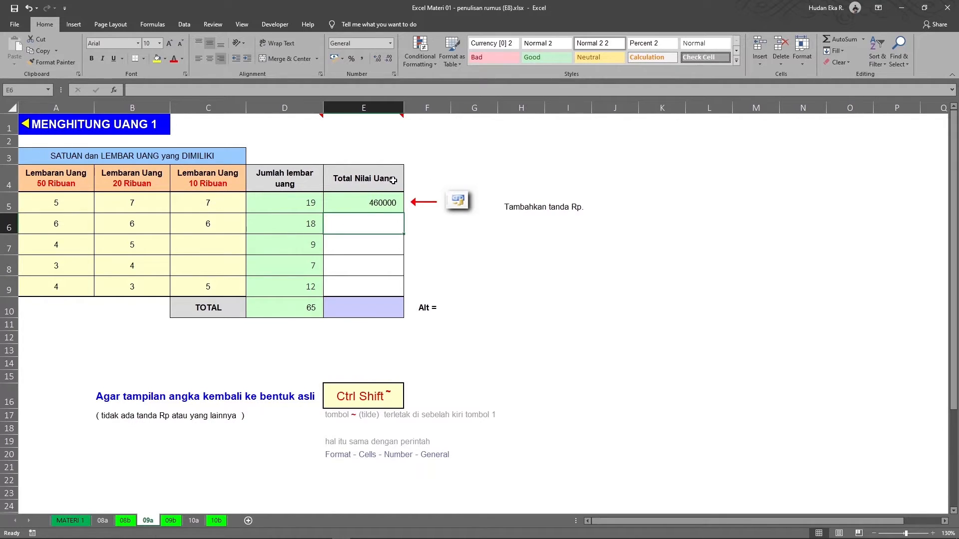
Step: Fill the E5 formula down through E9 and add the column's total in E10 with =SUM(E5:E9)
left_click(393, 199)
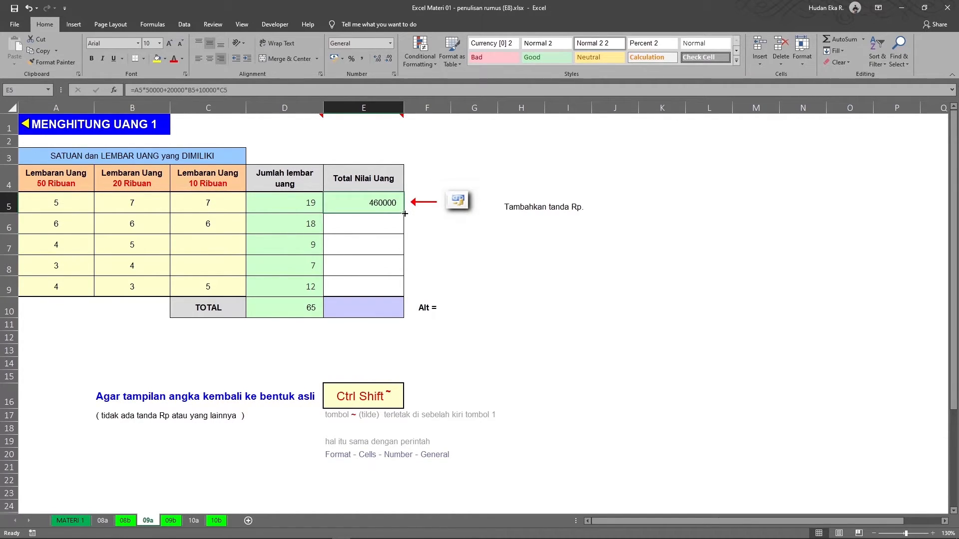
double_click(405, 214)
left_click(365, 317)
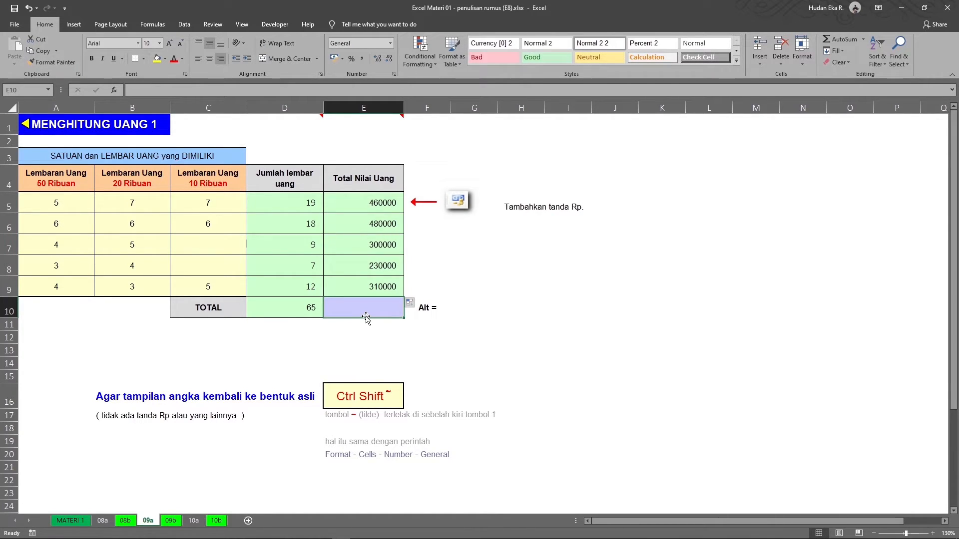
key("alt+equal")
key("Return")
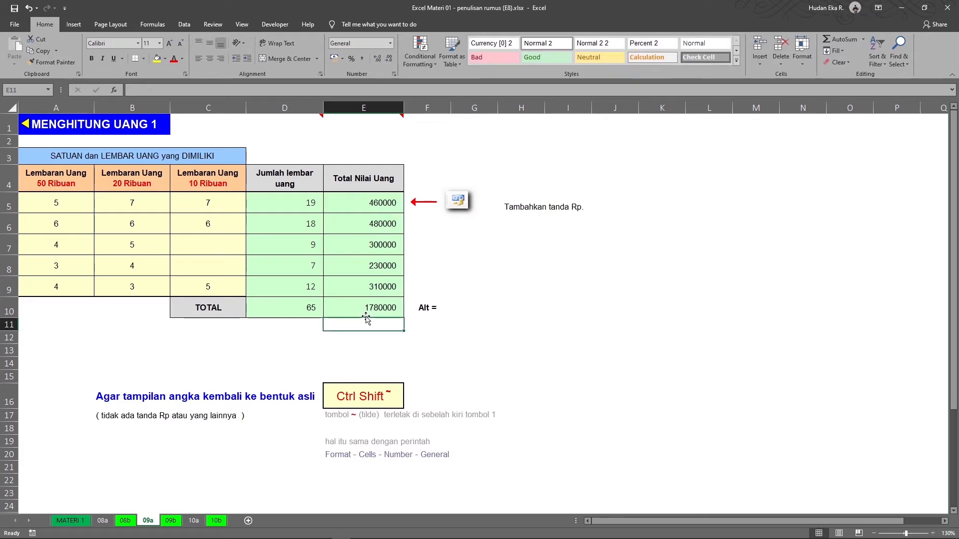
Step: Format the money values in E5:E10, including the total, with the Rp English (Indonesia) accounting format
left_click_drag(377, 309, 372, 202)
left_click(343, 58)
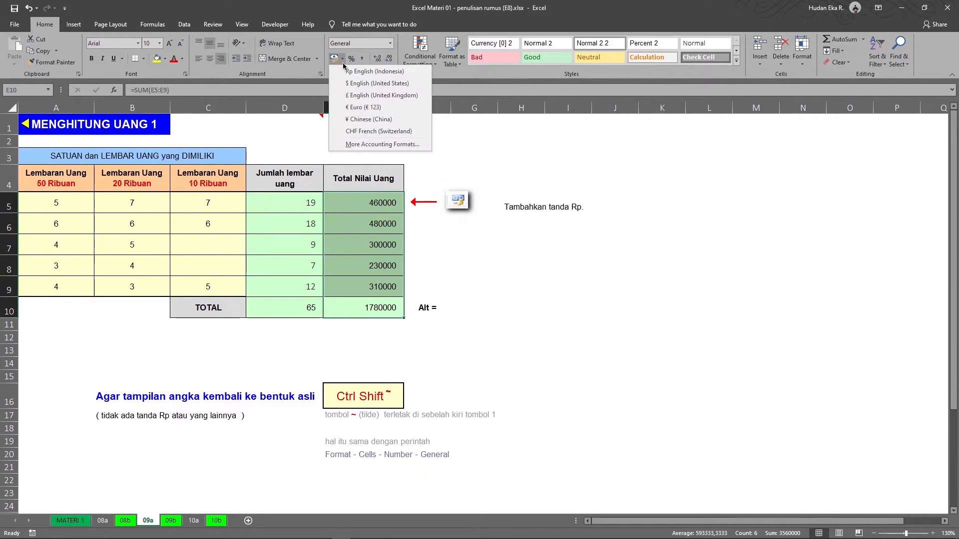
left_click(343, 73)
left_click(419, 157)
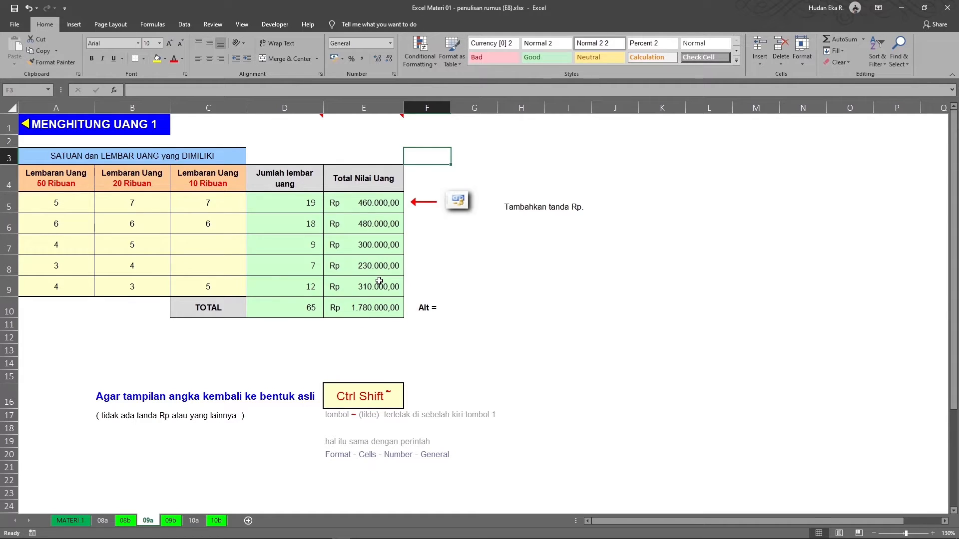
left_click(441, 291)
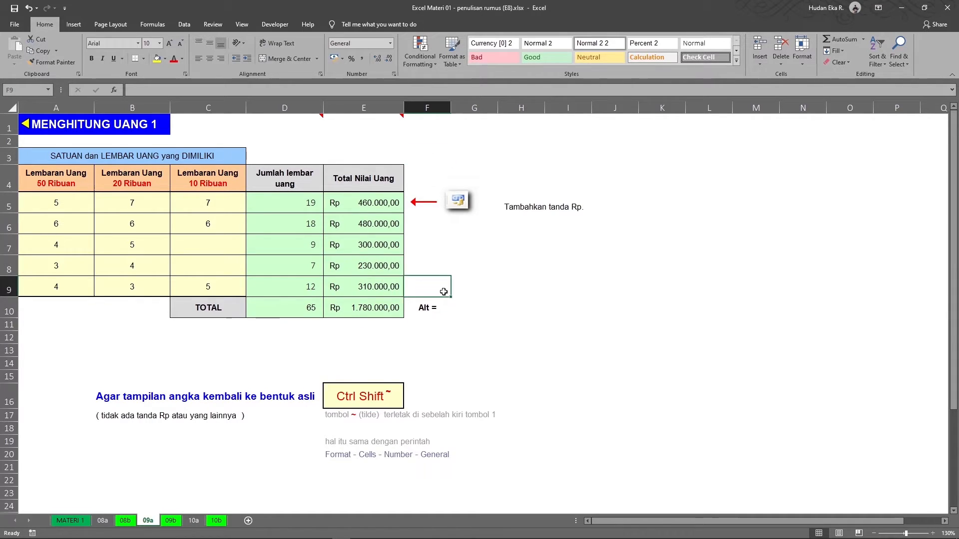
left_click(367, 205)
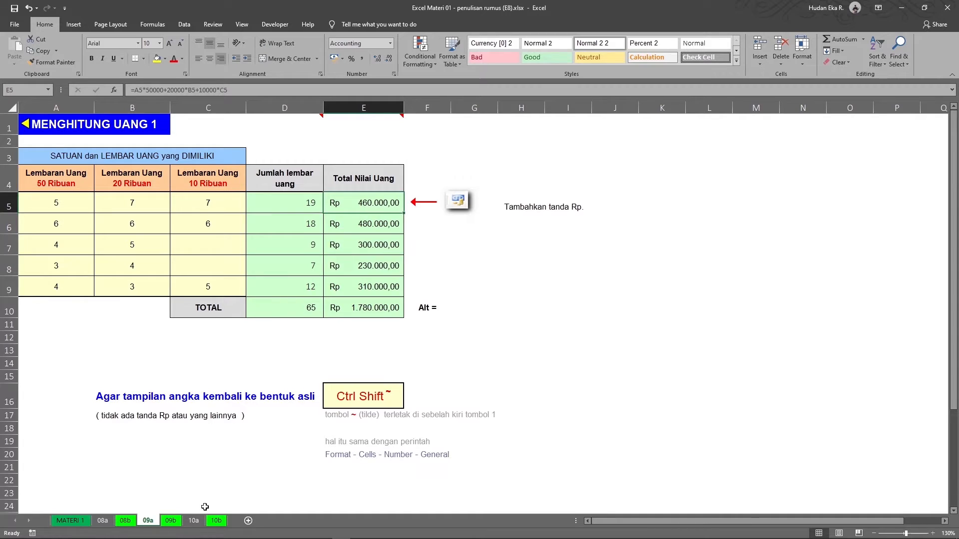
Step: On sheet 09b, calculate the first row's Jumlah lembar uang in H4 with =SUM(A4:G4)
left_click(171, 520)
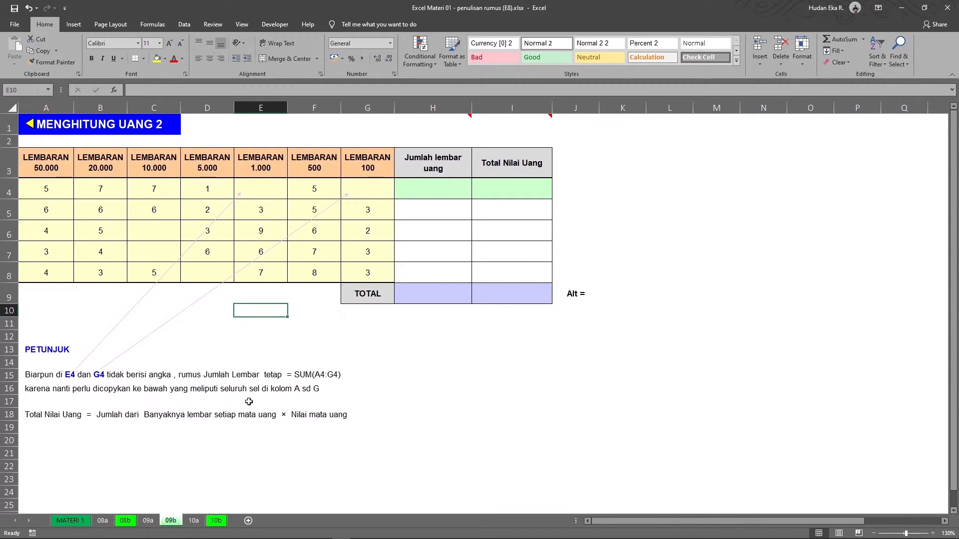
left_click(422, 188)
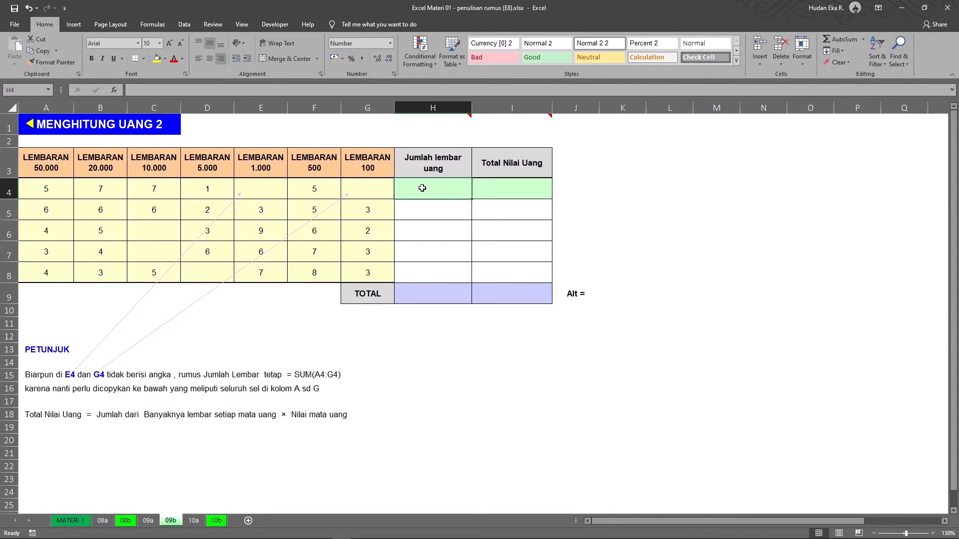
type("=")
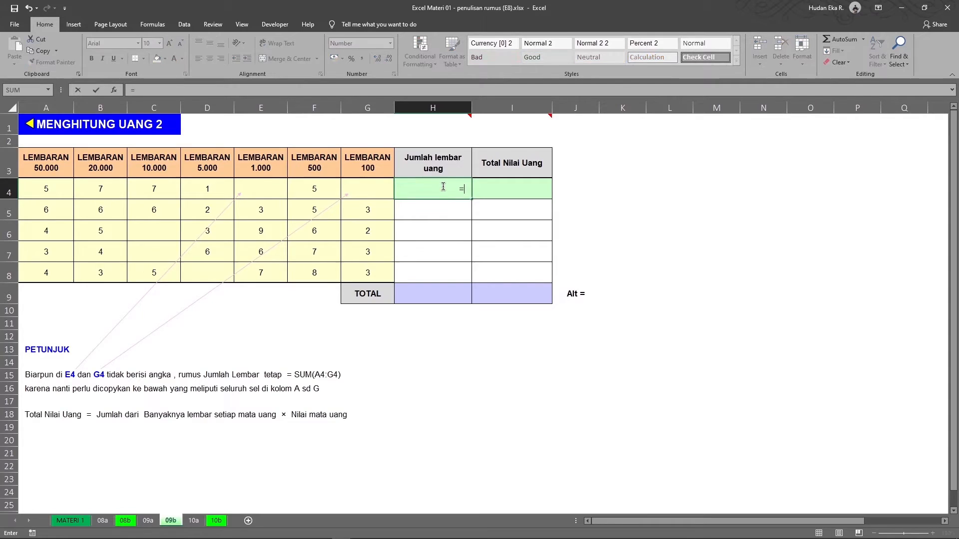
type("sum")
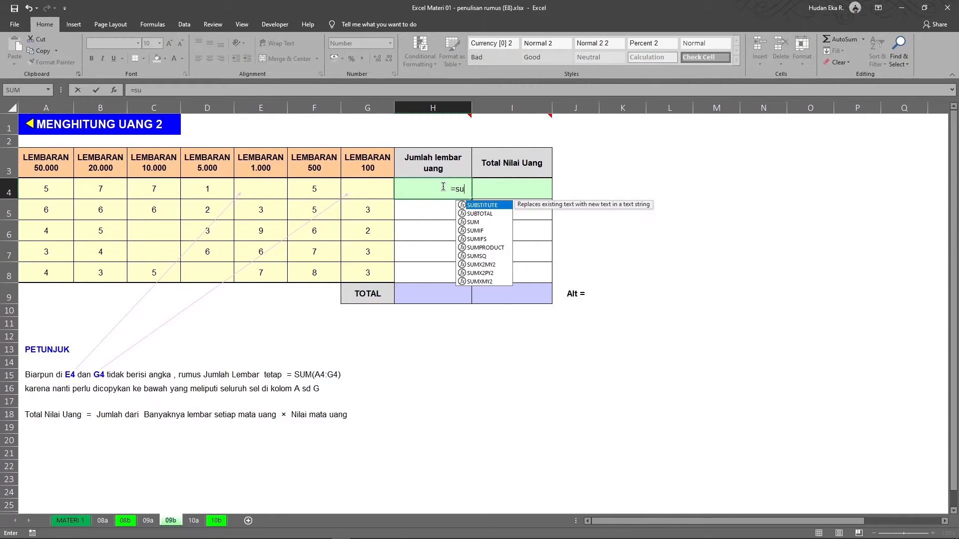
key("Tab")
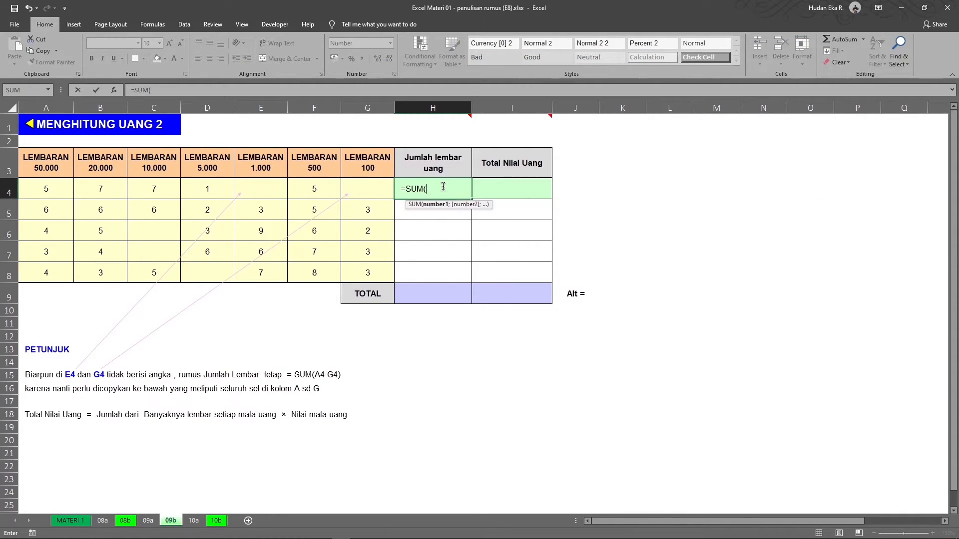
left_click(363, 189)
left_click_drag(363, 189, 68, 189)
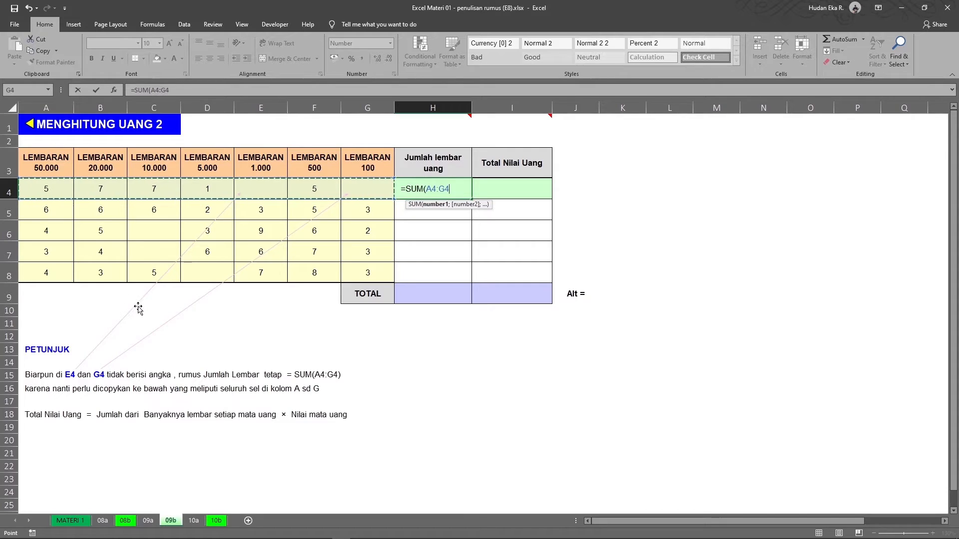
key("Return")
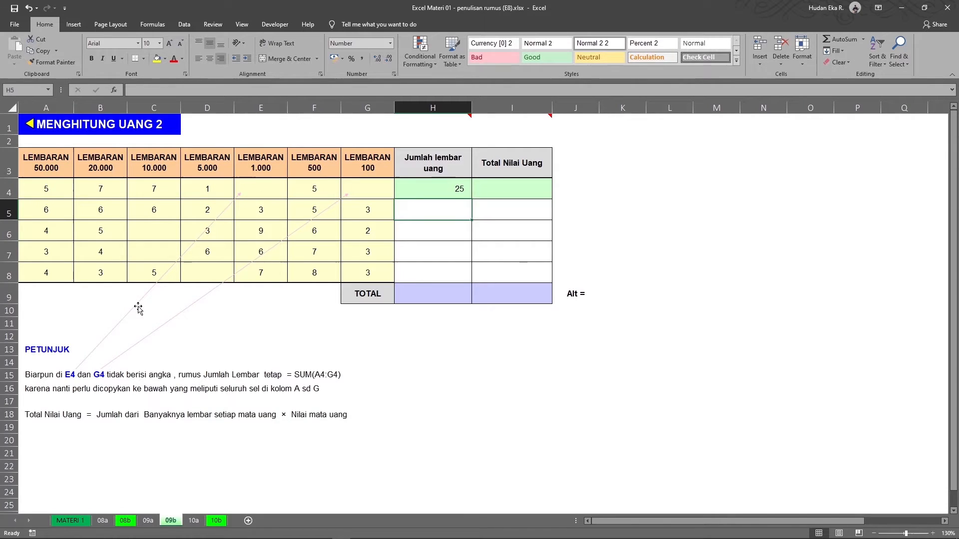
left_click(513, 186)
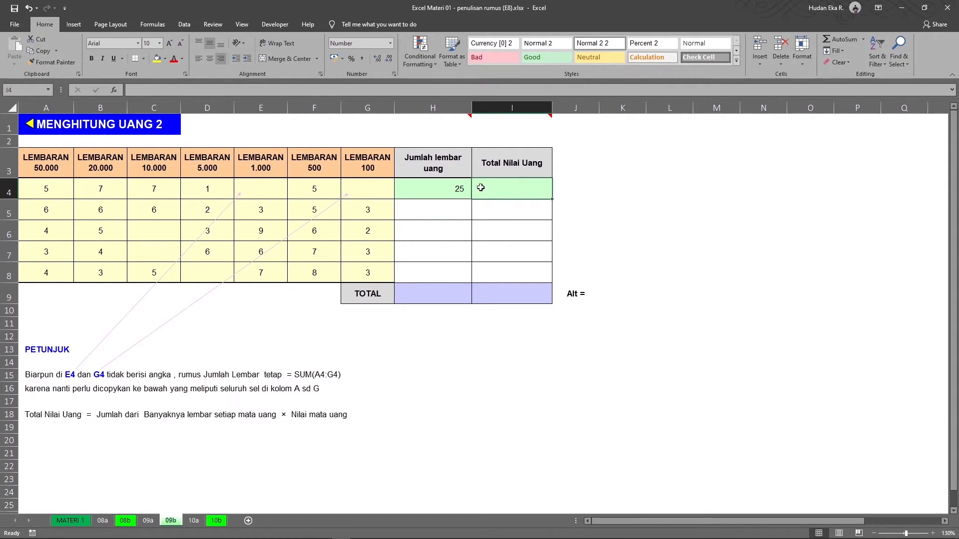
Step: Fill the H4 formula down through H8 and add the Jumlah lembar uang column's total in H9
left_click(452, 188)
left_click_drag(471, 199, 450, 274)
left_click(444, 298)
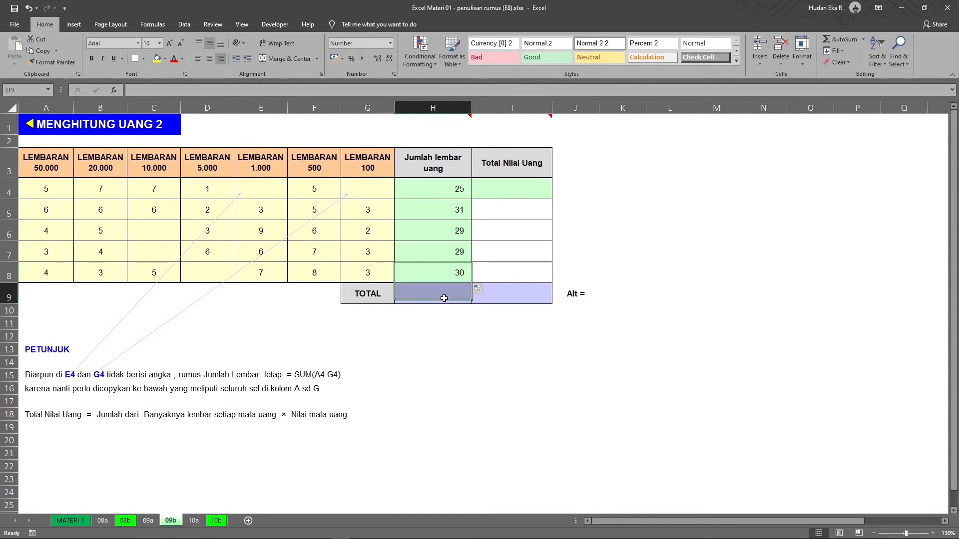
key("alt+equal")
key("Return")
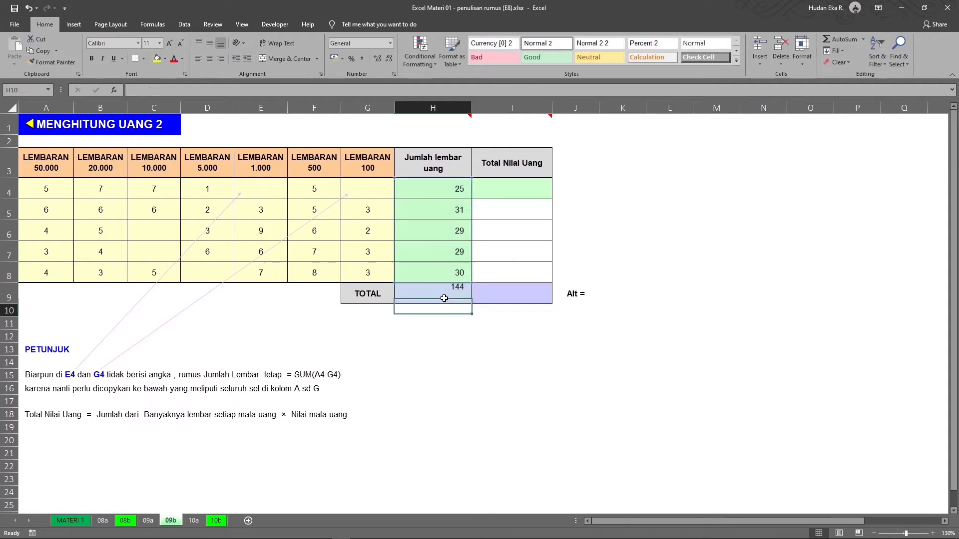
Step: Begin the first row's Total Nilai Uang formula in I4 with =50000*A4+20000*B4+10000*C4
left_click(509, 190)
type("=")
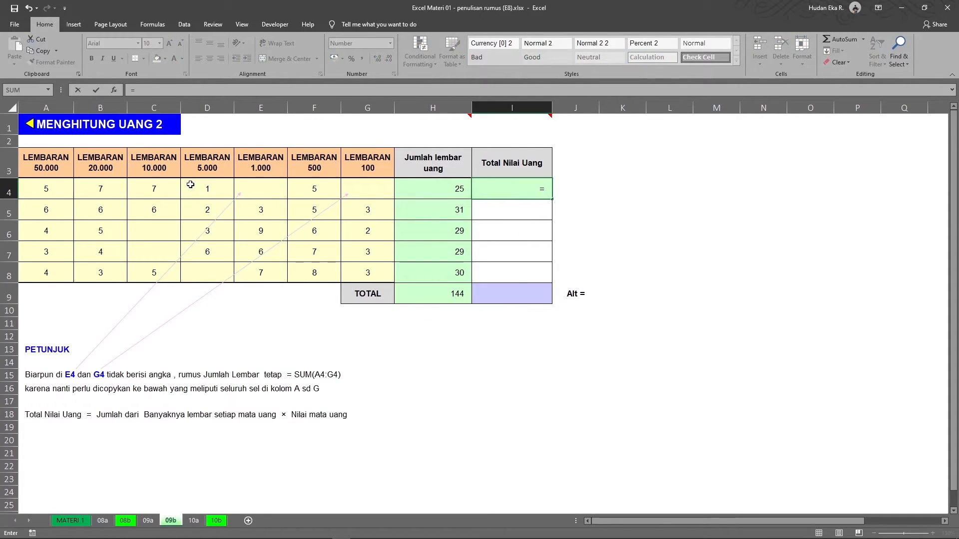
type("50000")
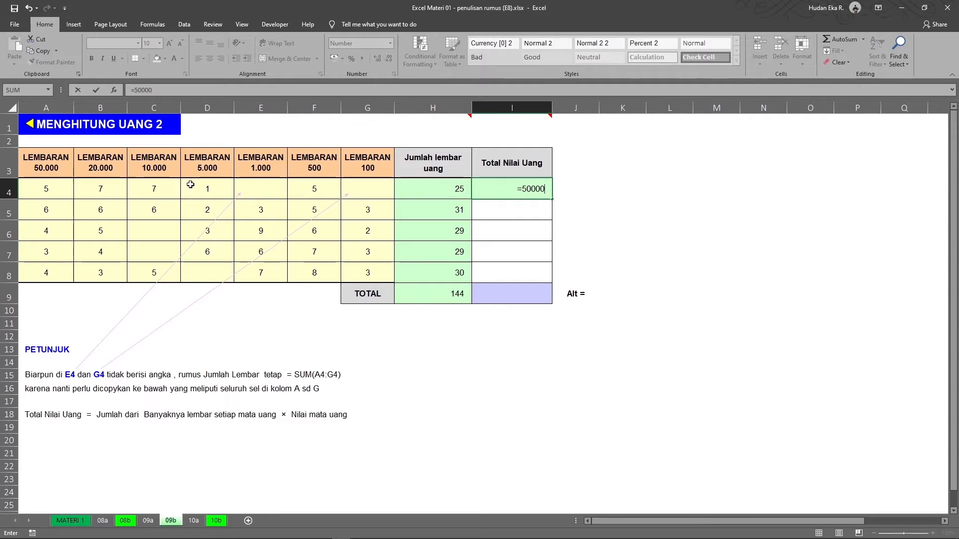
type("*")
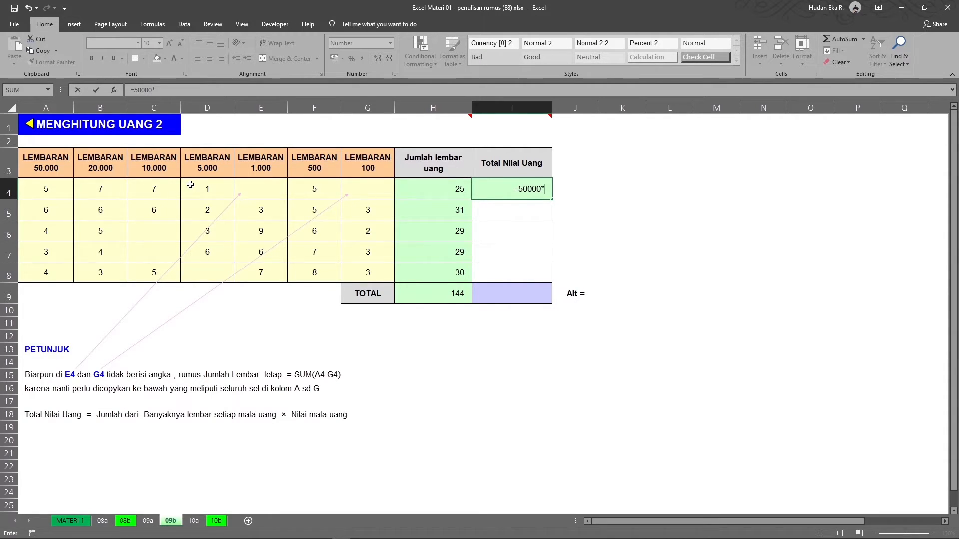
left_click(63, 188)
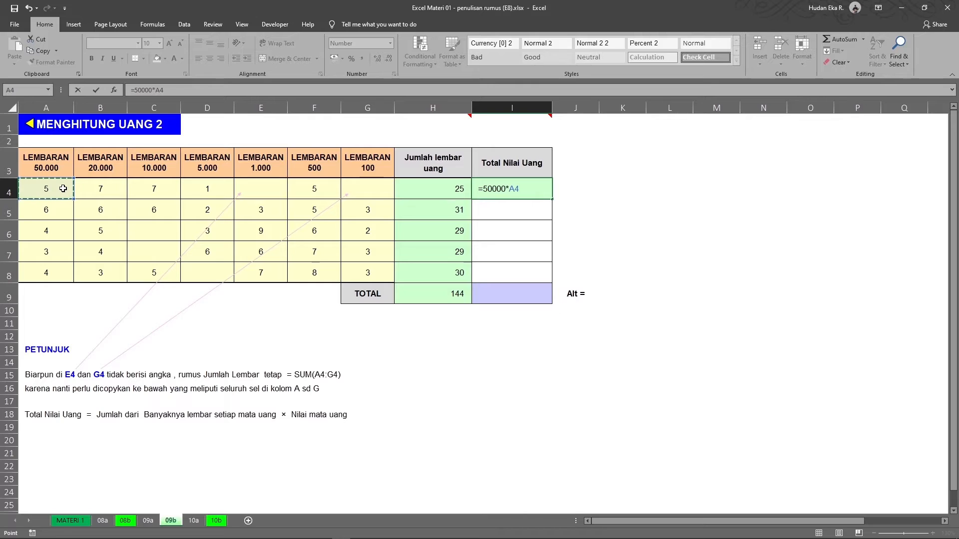
key("BackSpace")
key("BackSpace")
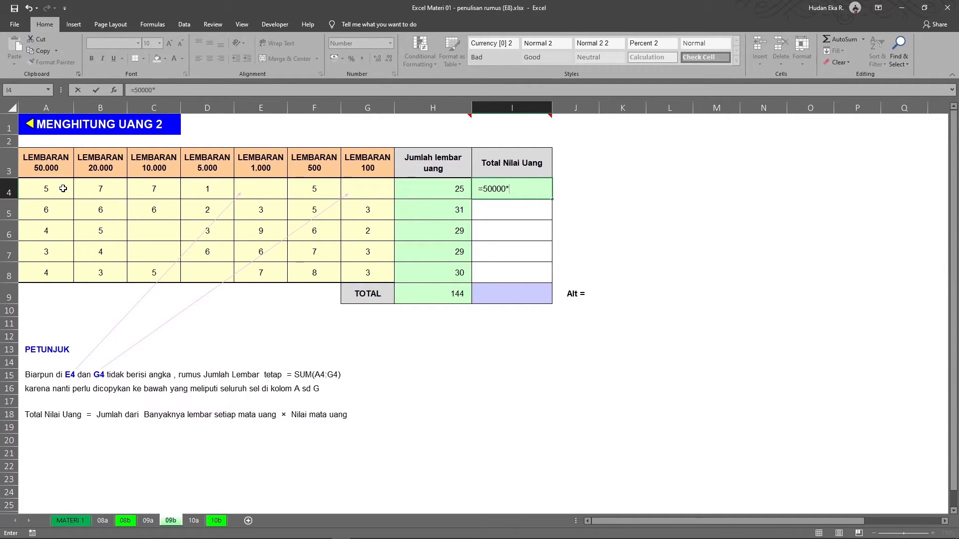
left_click(63, 189)
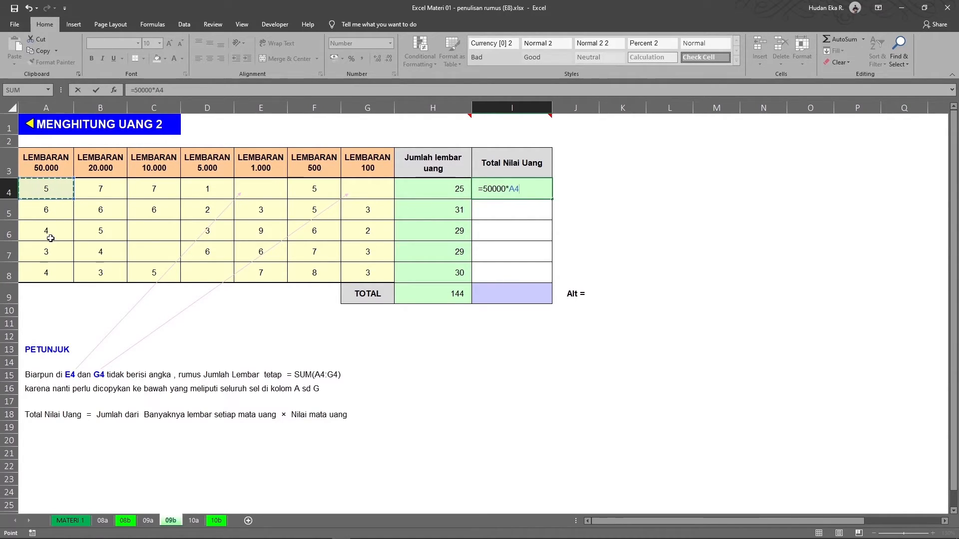
type("+200")
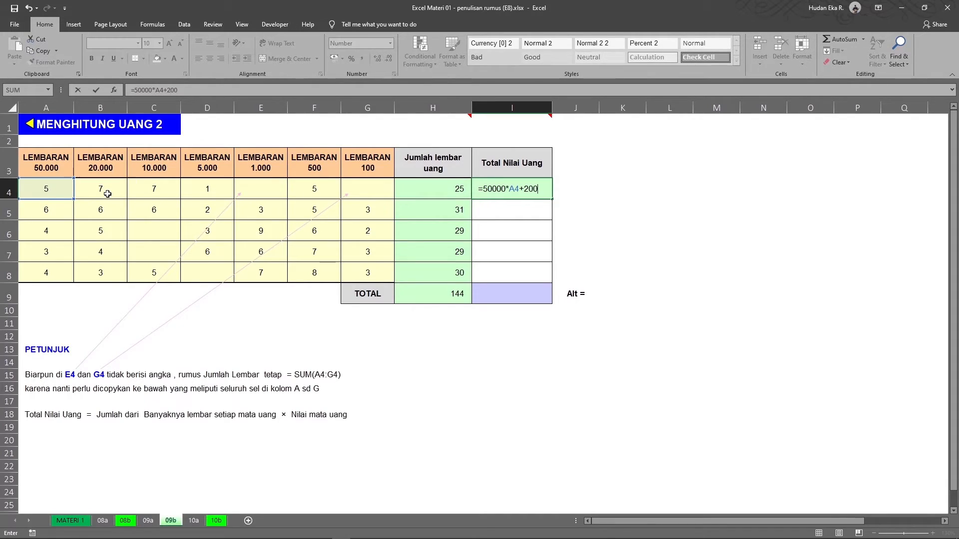
type("00*")
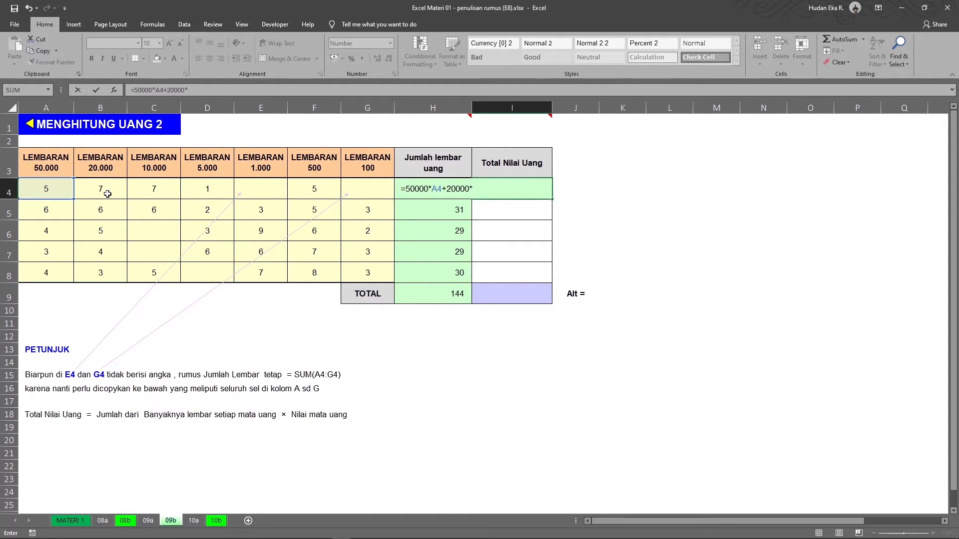
left_click(107, 193)
type("+10000*")
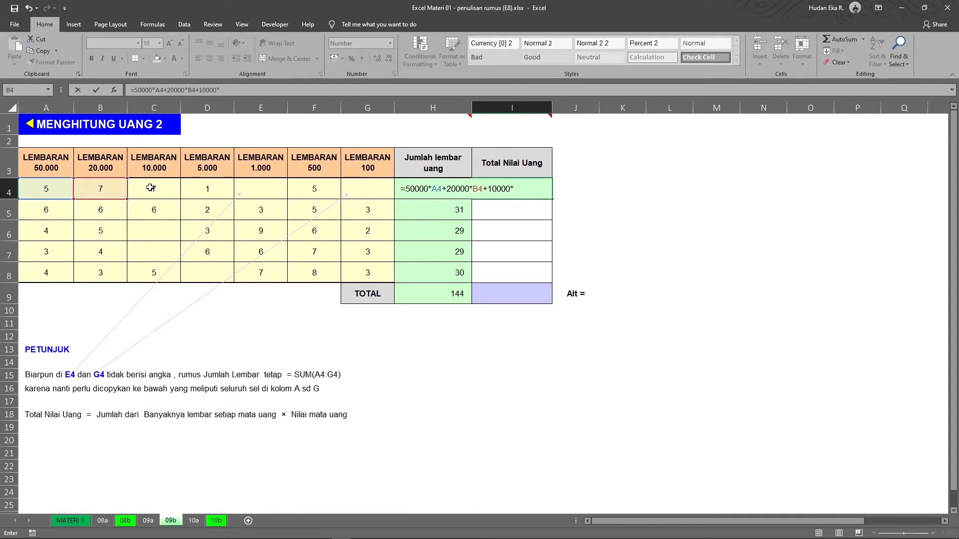
left_click(151, 187)
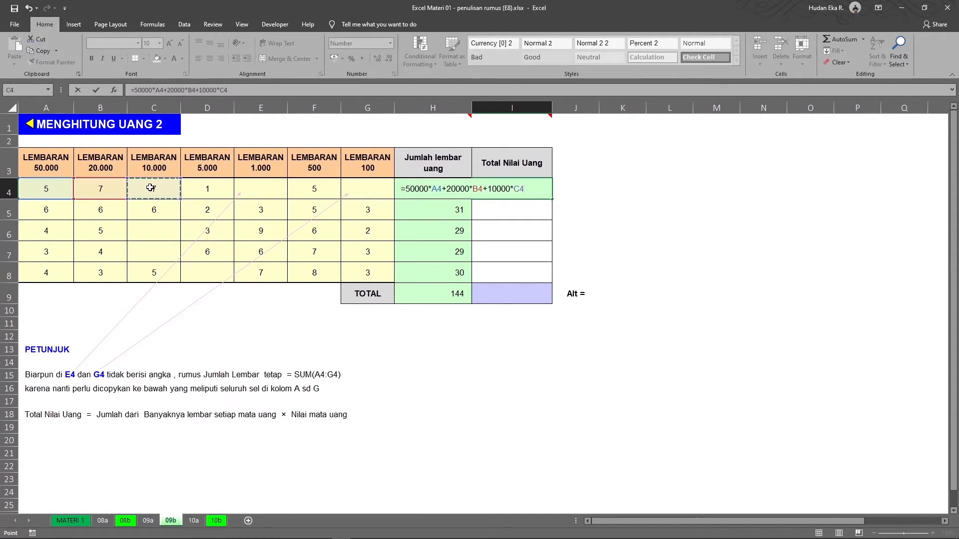
Step: Extend the I4 formula with the 5.000 and 1.000 note terms, +5000*D4+1000*E4
type("+5000")
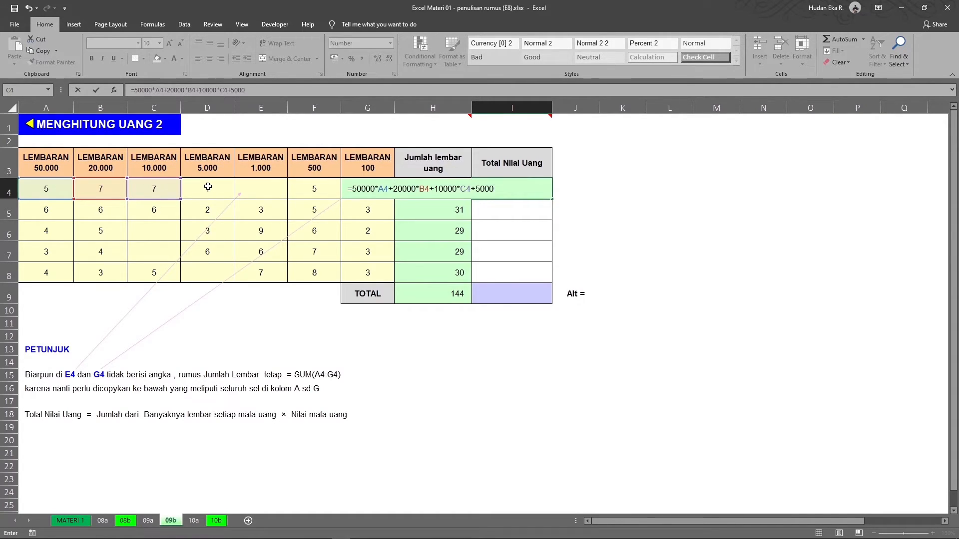
type("*")
left_click(214, 187)
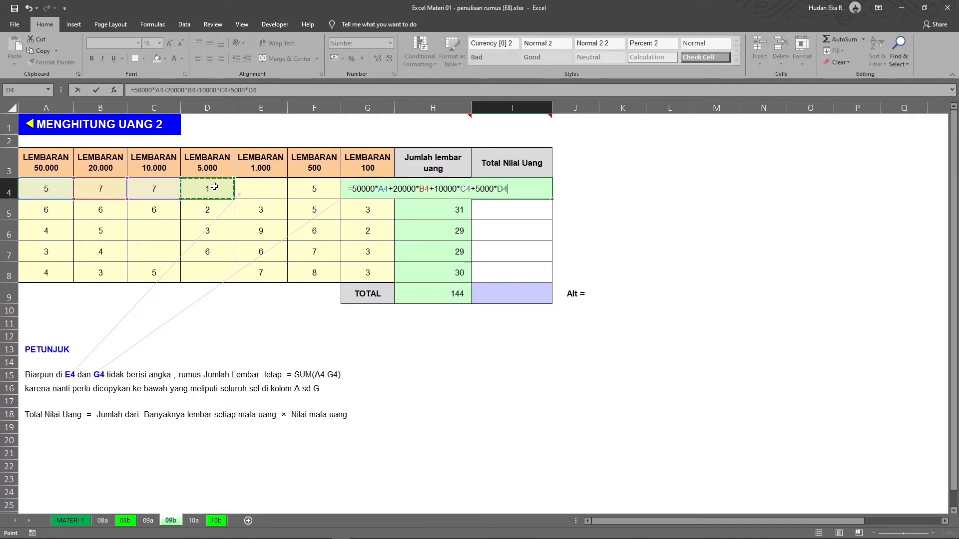
type("+")
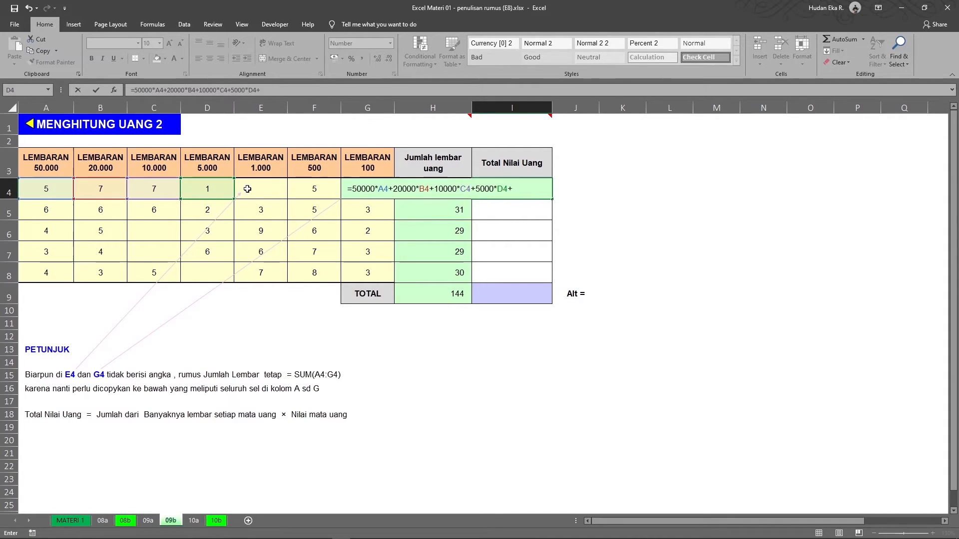
type("100")
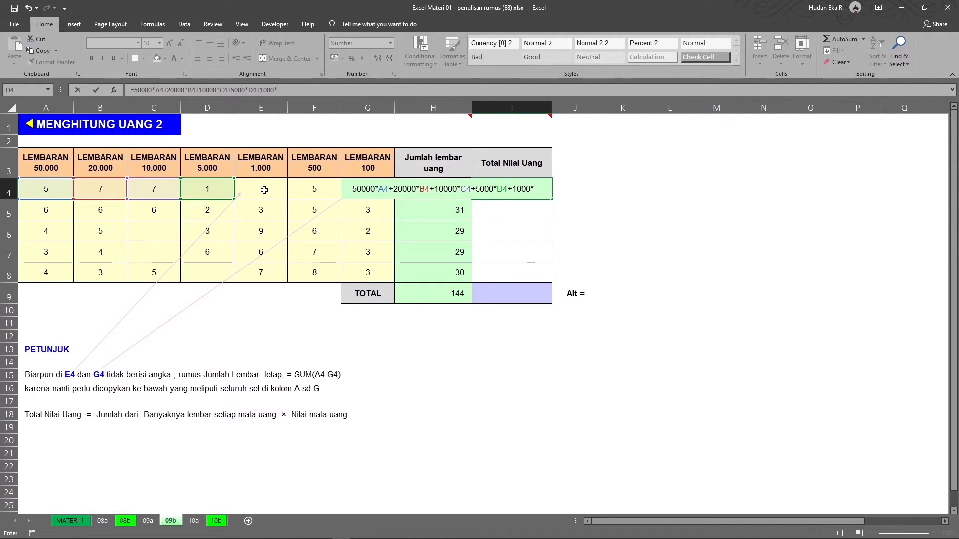
left_click(264, 189)
Step: Complete the I4 formula with +500*F4+100*G4 and enter it
type("+")
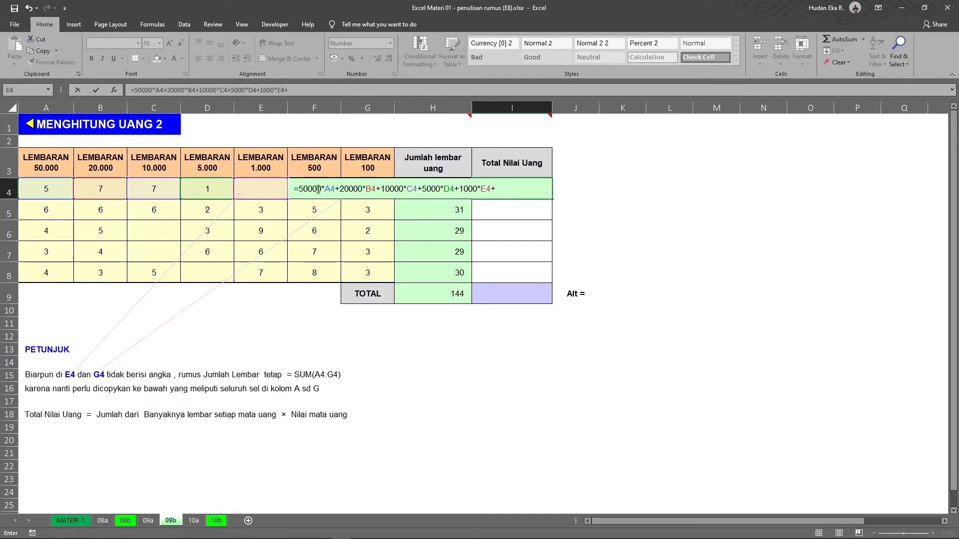
type("500")
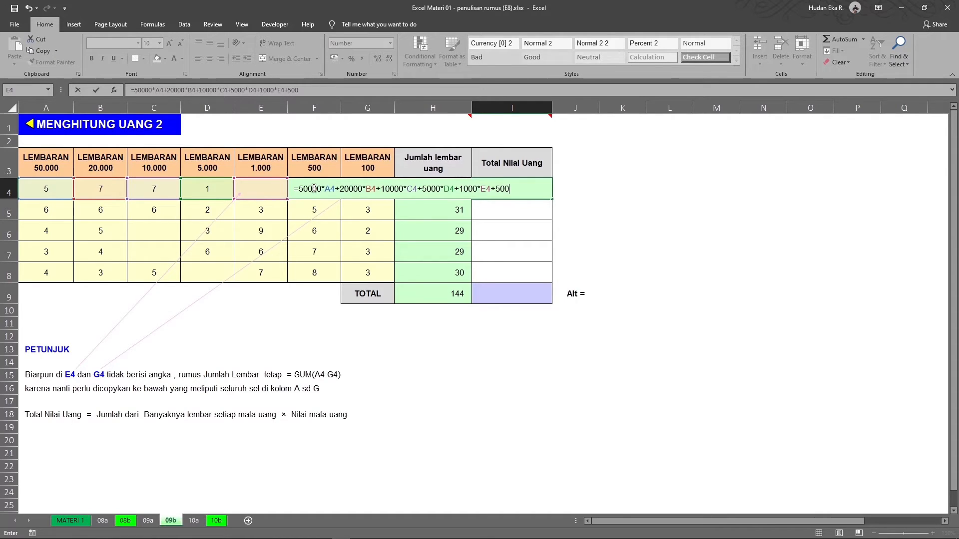
type("*")
key("Down")
key("Left")
key("Left")
key("Left")
key("Right")
key("Left")
key("Up")
type("+100*")
key("Down")
key("Left")
key("Left")
key("Up")
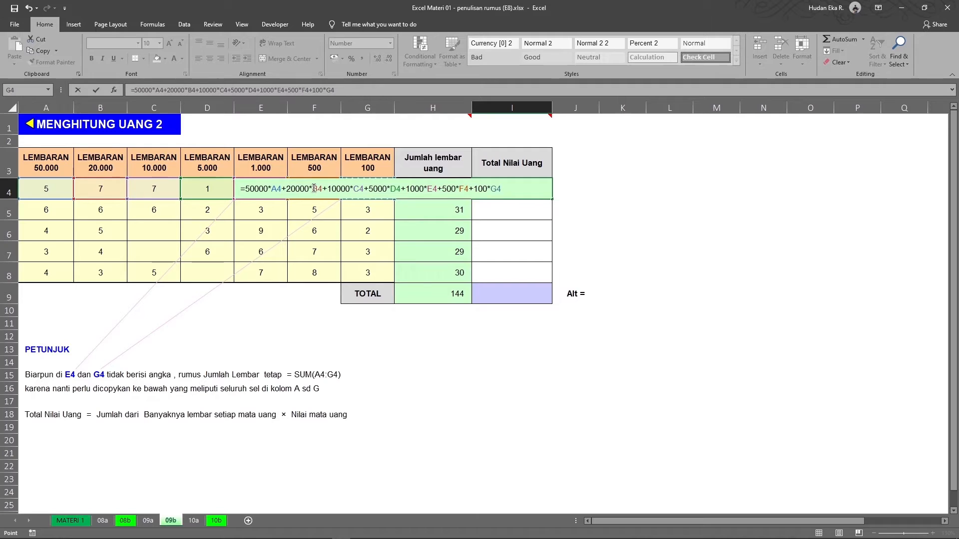
key("Return")
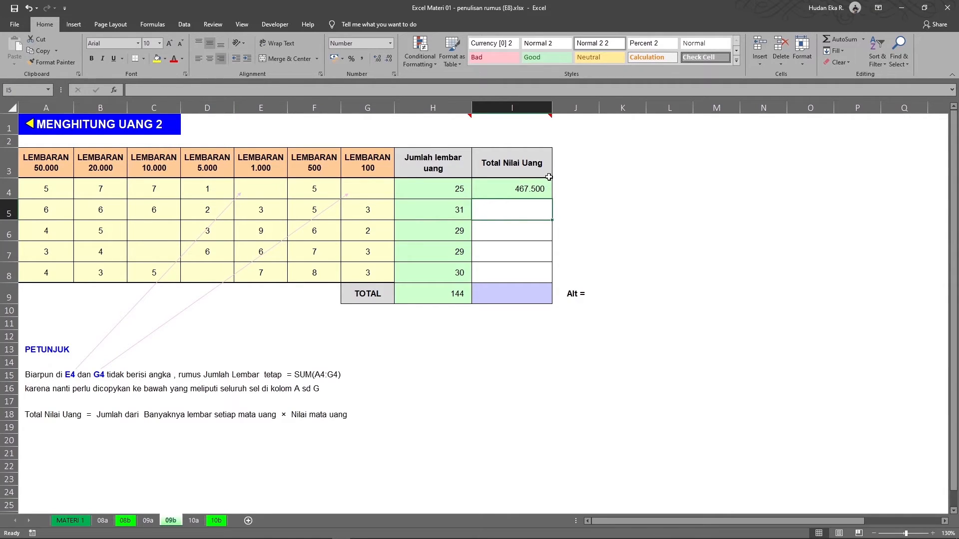
Step: Fill the I4 formula down through I8 and add the Total Nilai Uang column's total in I9
left_click(519, 188)
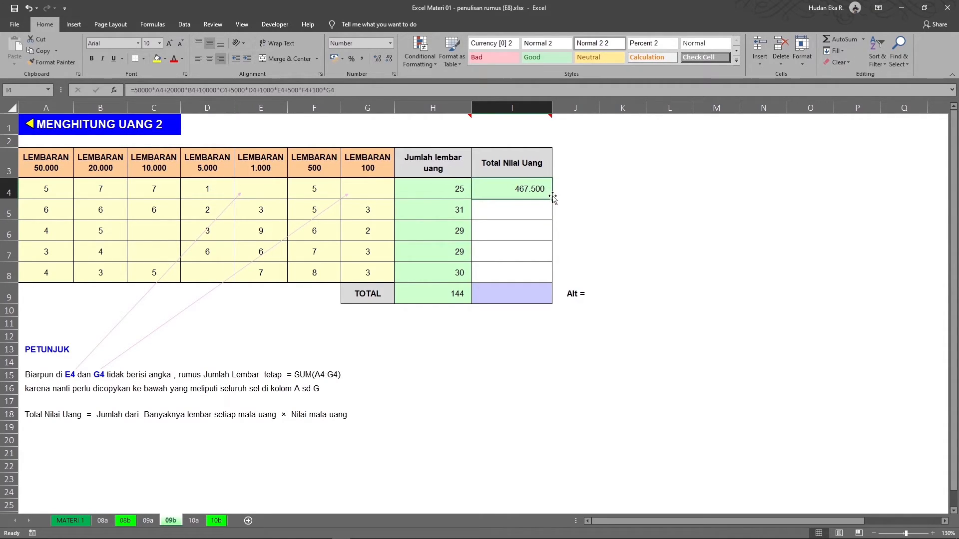
left_click_drag(550, 198, 519, 274)
left_click(506, 296)
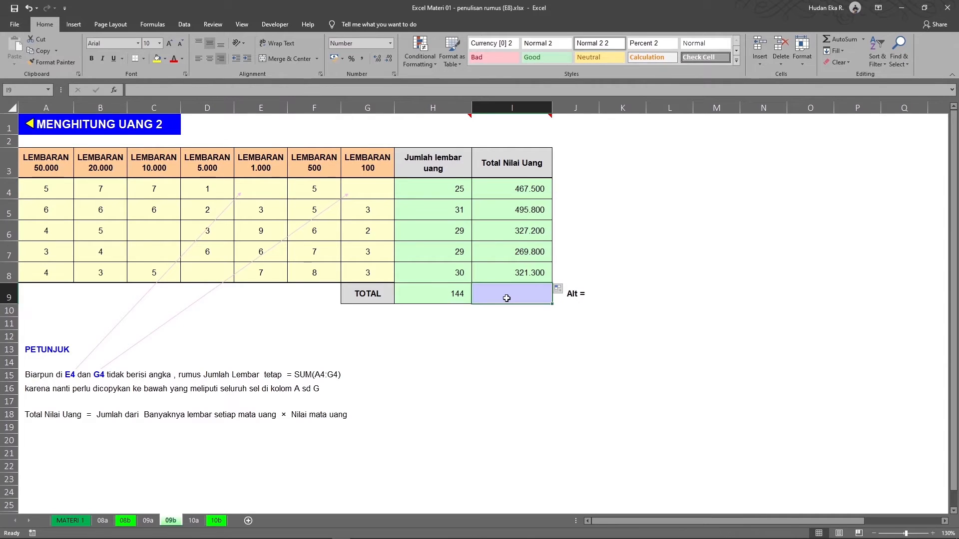
key("alt+equal")
key("Return")
Step: Format the money values in I4:I9, including the total, with the Rp accounting format
left_click_drag(511, 187, 518, 297)
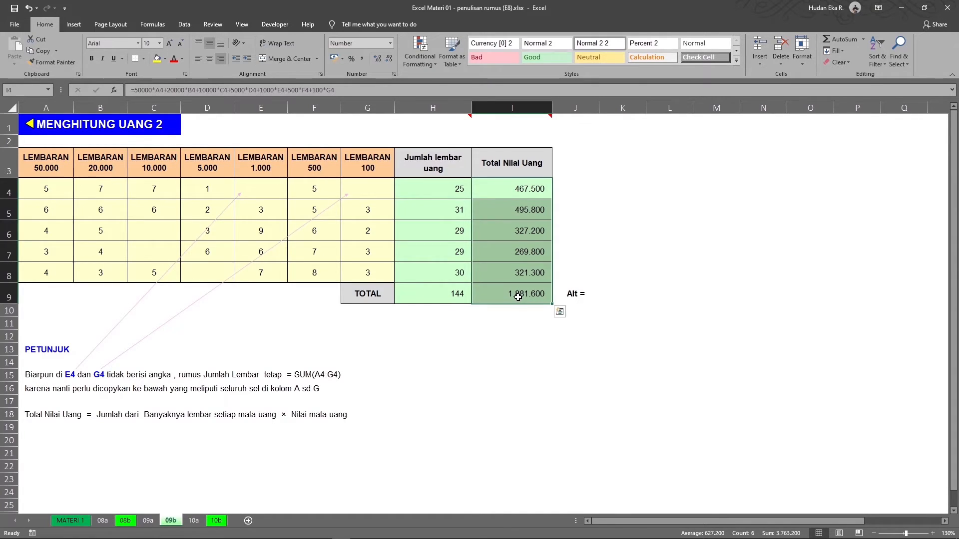
left_click(333, 60)
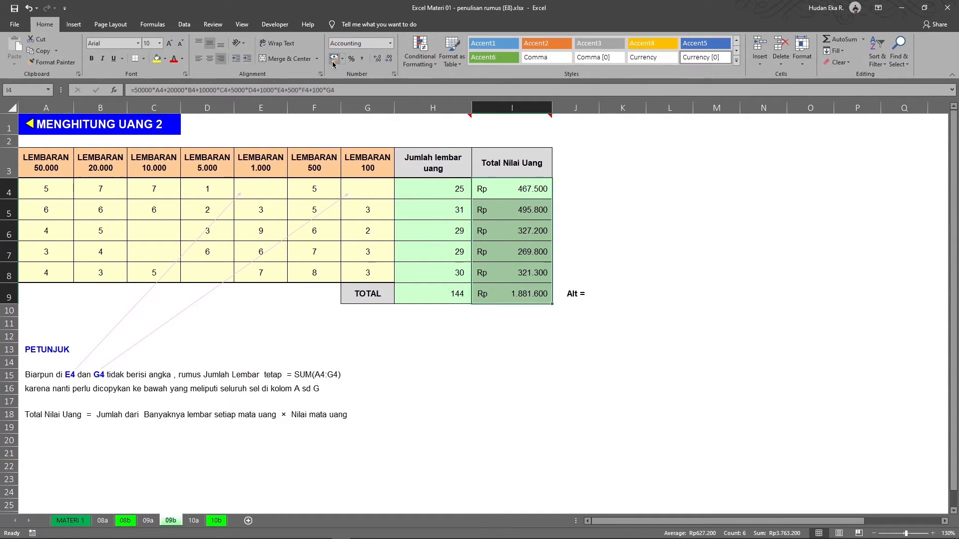
left_click(511, 336)
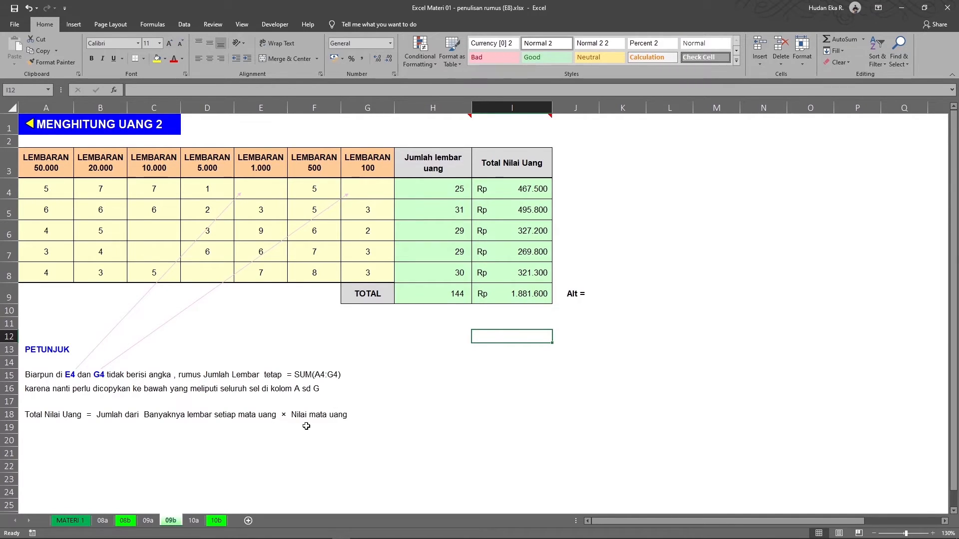
Step: On sheet 10a, calculate the first row's Jumlah Batu Timbang in D4 with =SUM(A4:C4)
left_click(194, 520)
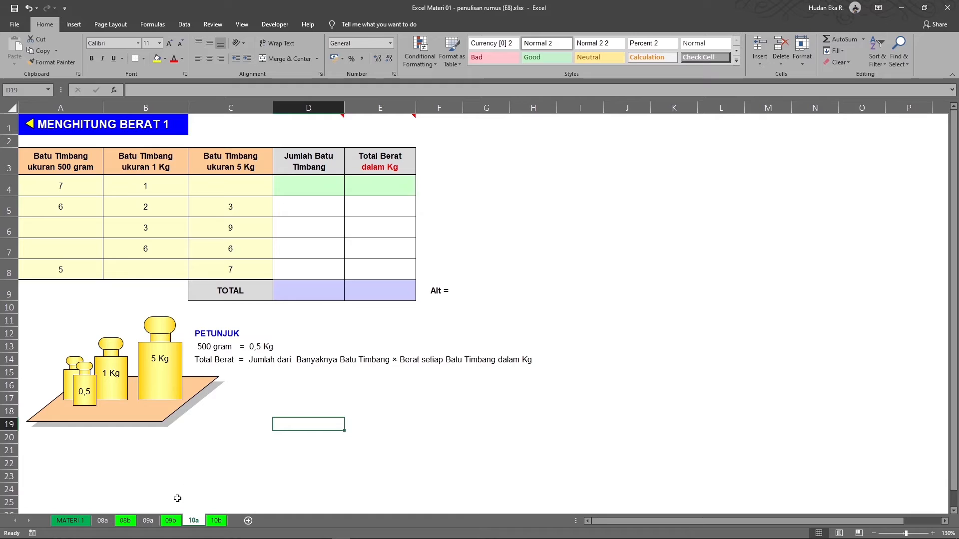
left_click(321, 185)
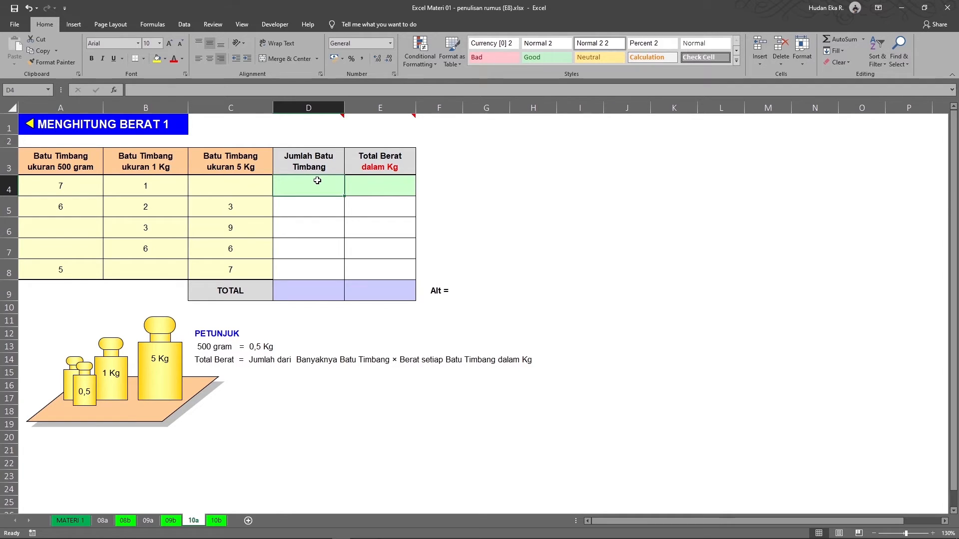
type("=SUM(")
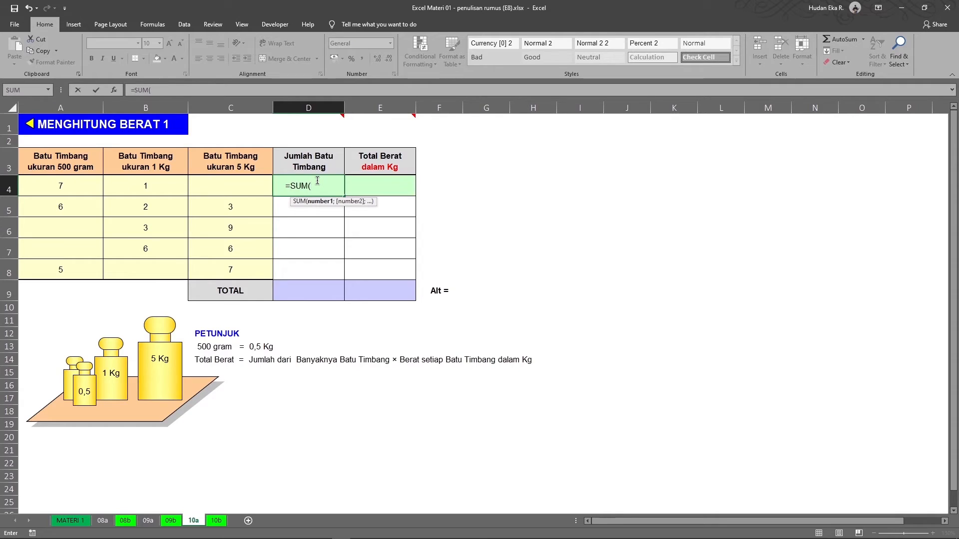
left_click_drag(224, 188, 76, 178)
key("Return")
Step: Fill the D4 formula down the Jumlah Batu Timbang column and put the sum of the rows above in D9
left_click(322, 184)
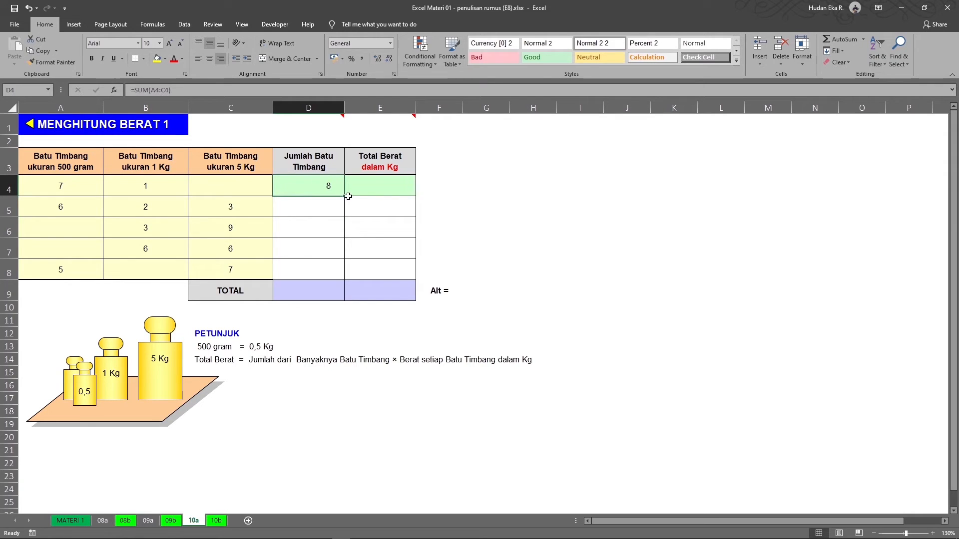
left_click_drag(345, 197, 324, 294)
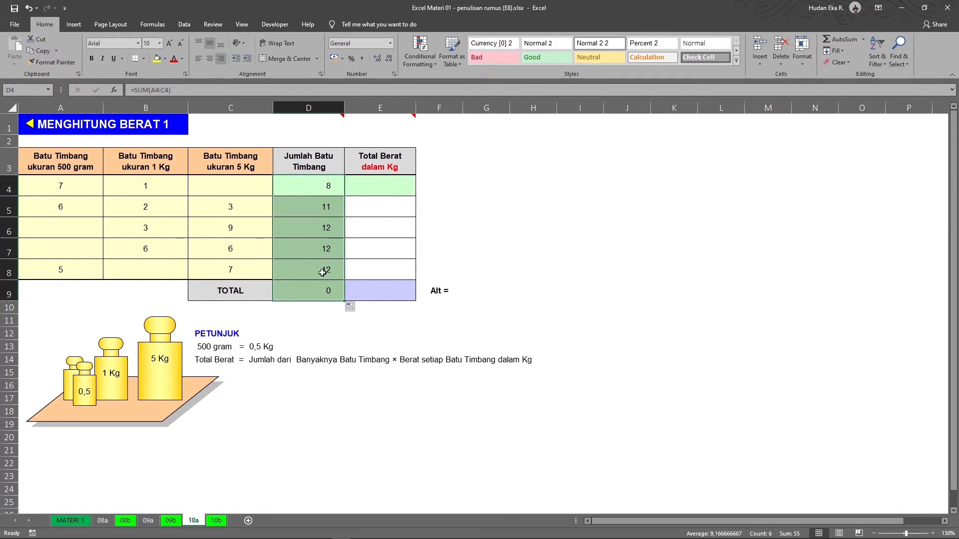
left_click(323, 294)
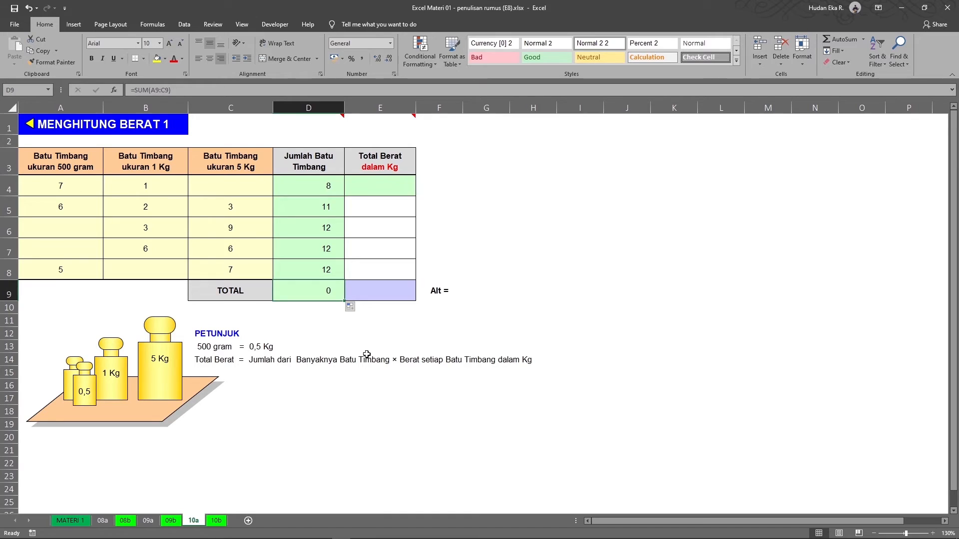
key("alt+equal")
key("Return")
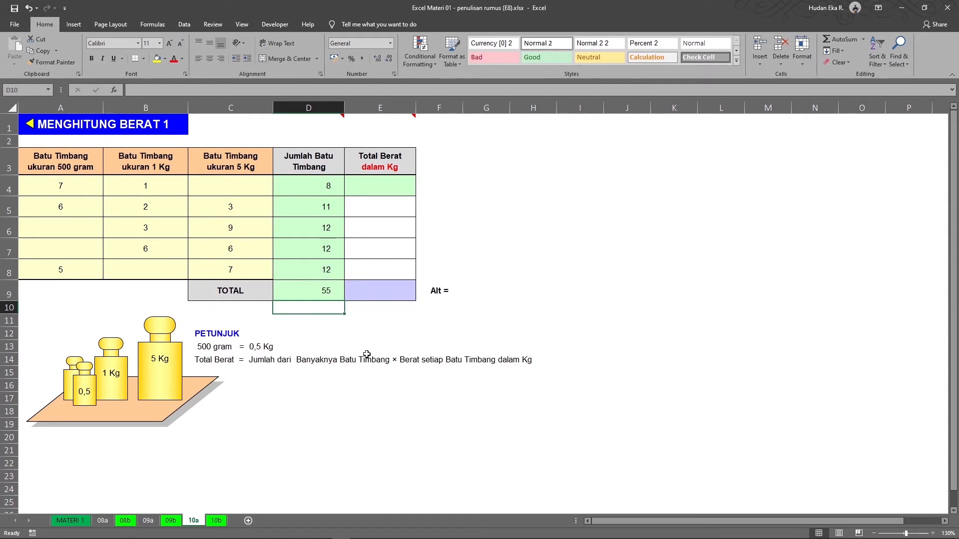
Step: Calculate the first row's Total Berat in kilograms in E4 with =A4*0,5+B4*1+C4*5
left_click(369, 190)
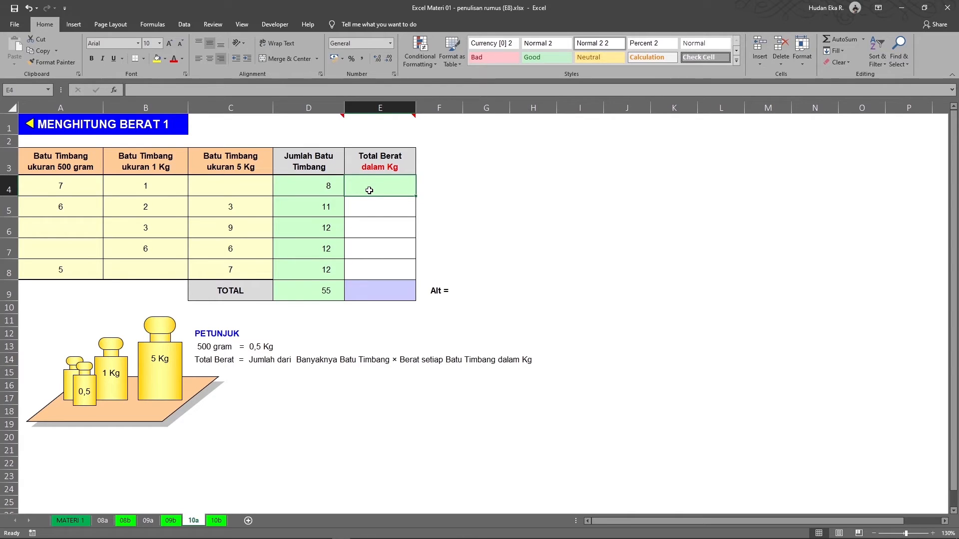
type("=")
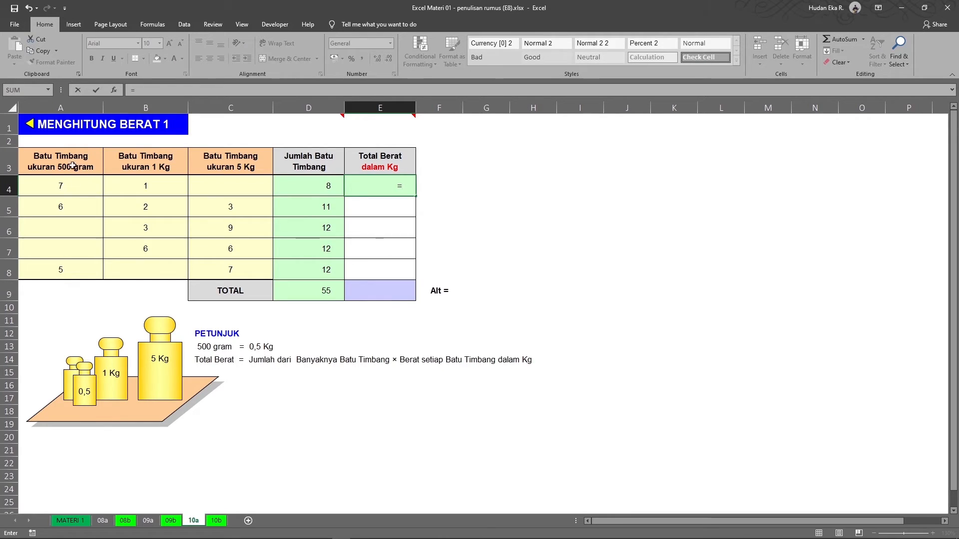
left_click(66, 185)
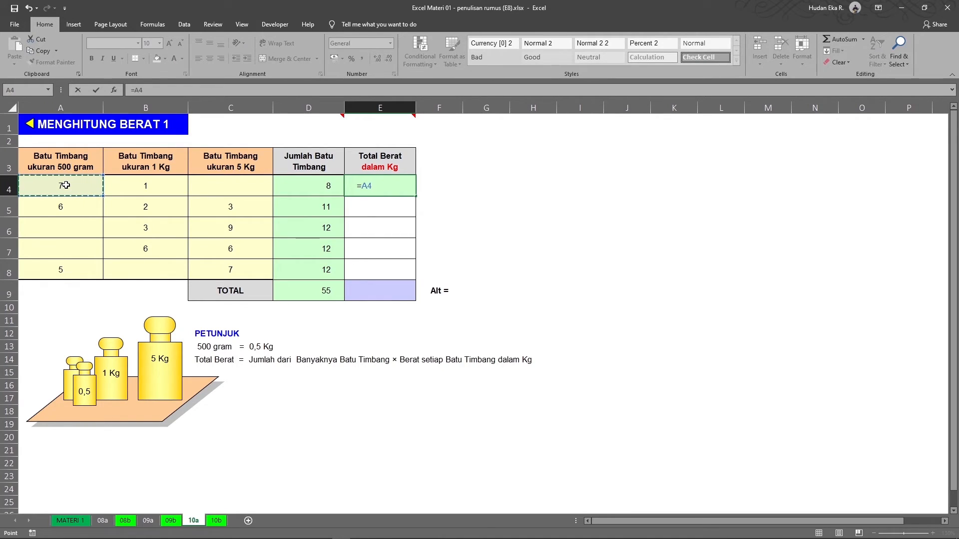
type("*500/")
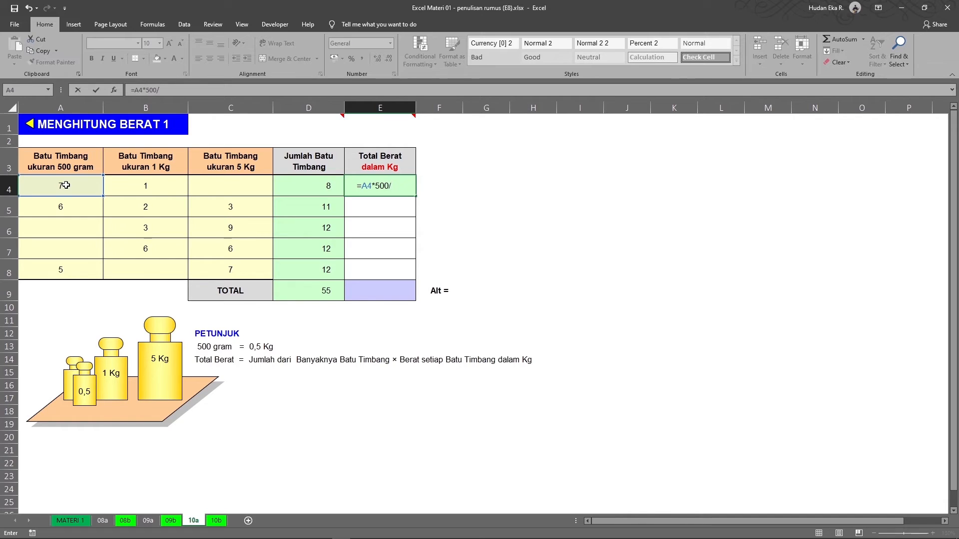
type("1000")
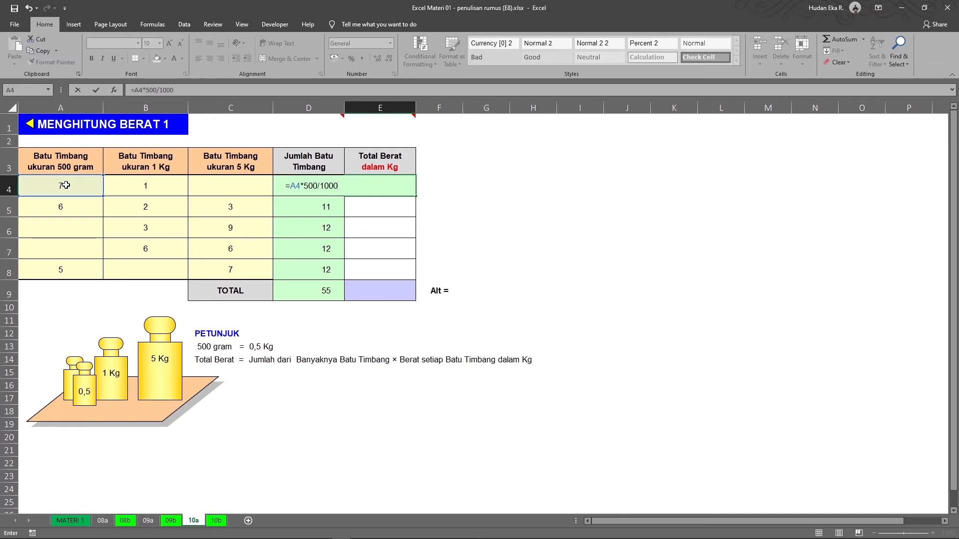
key("BackSpace")
key("BackSpace")
key("BackSpace")
type("+")
left_click(137, 184)
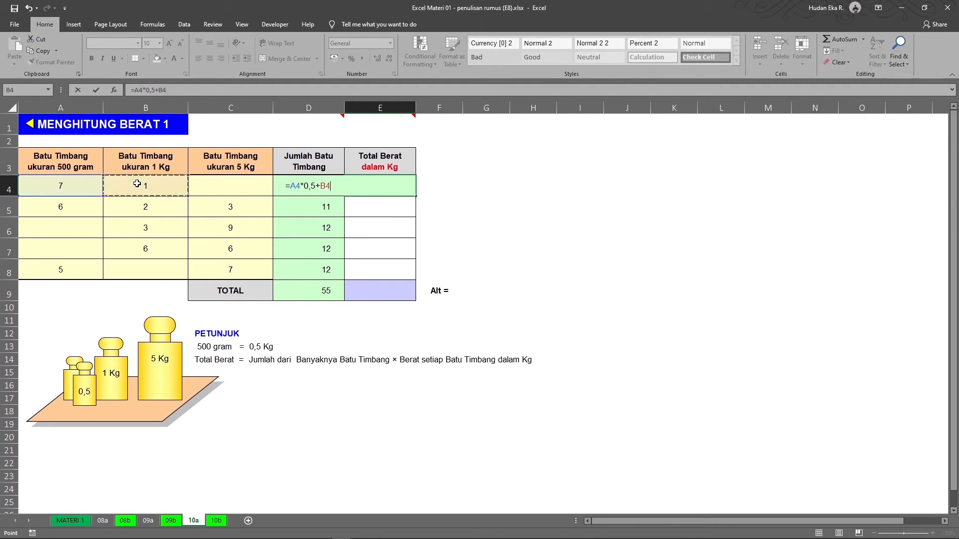
type("*1+")
left_click(233, 183)
type("*")
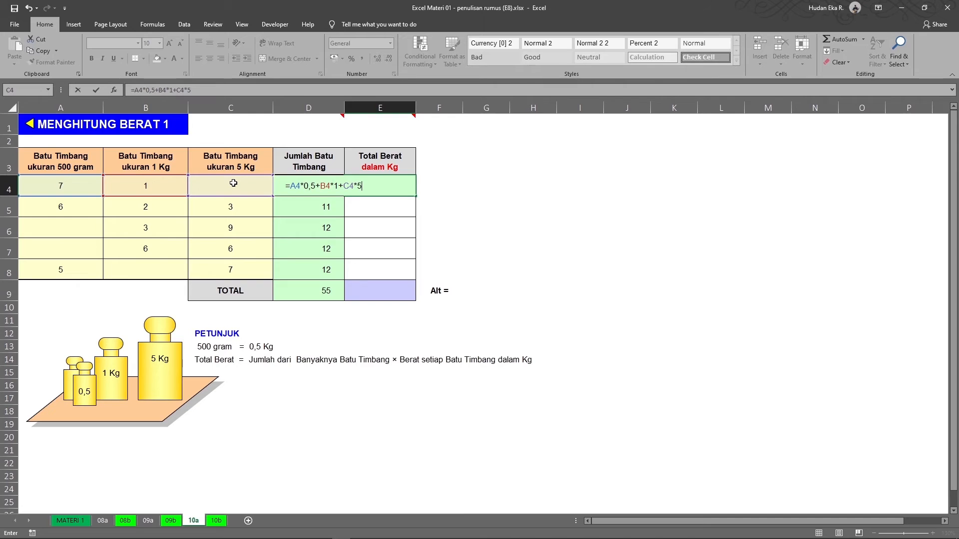
key("ctrl+Return")
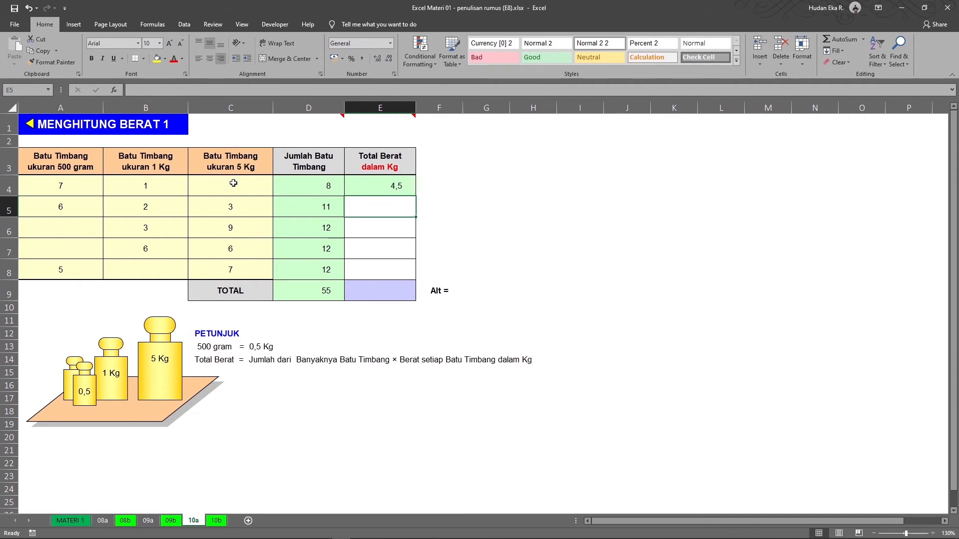
Step: Fill the E4 formula down through E8 and sum the Total Berat column in E9
left_click_drag(415, 197, 402, 273)
left_click(396, 293)
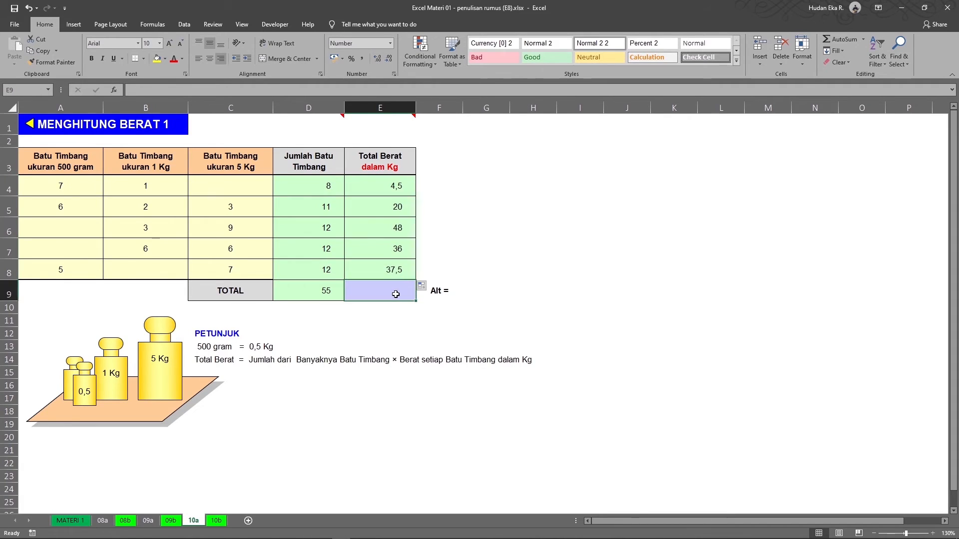
key("alt+equal")
key("Return")
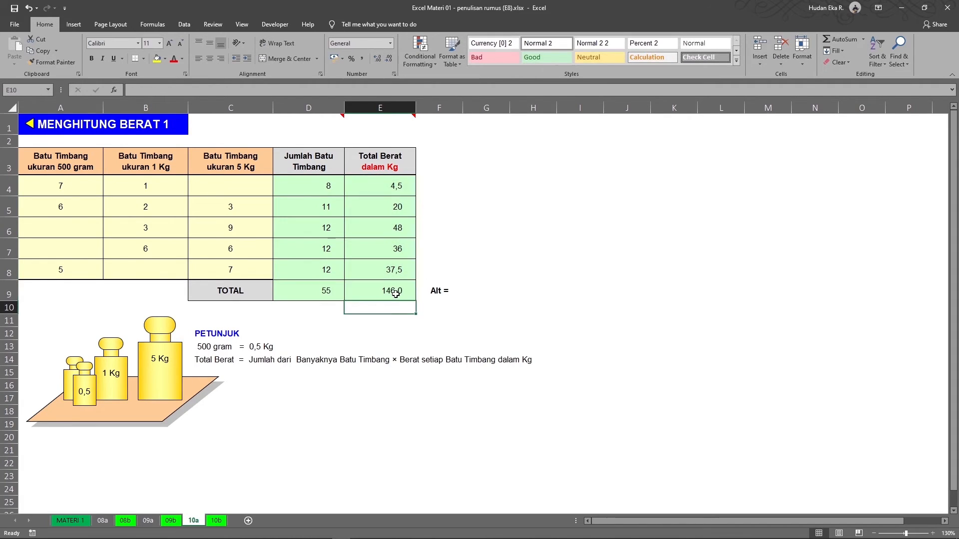
left_click(450, 309)
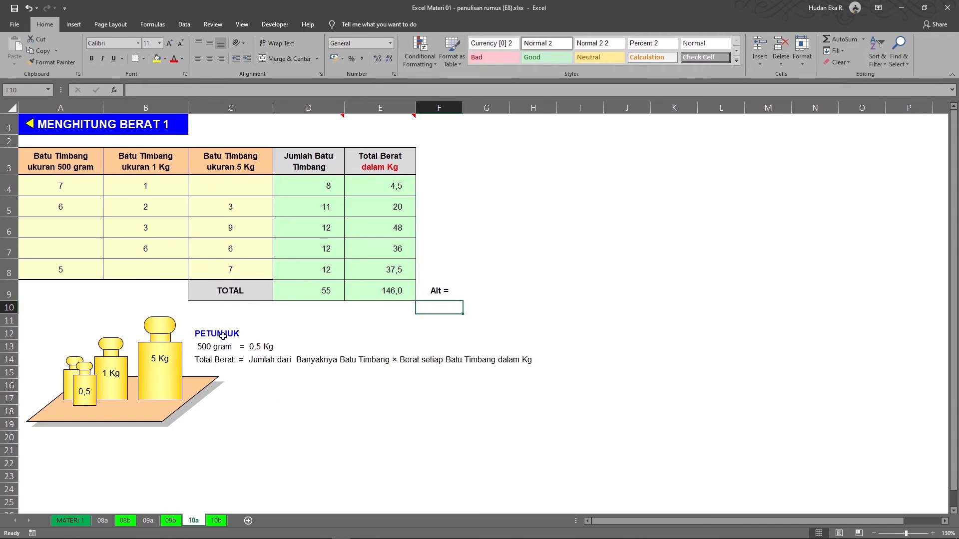
left_click(378, 184)
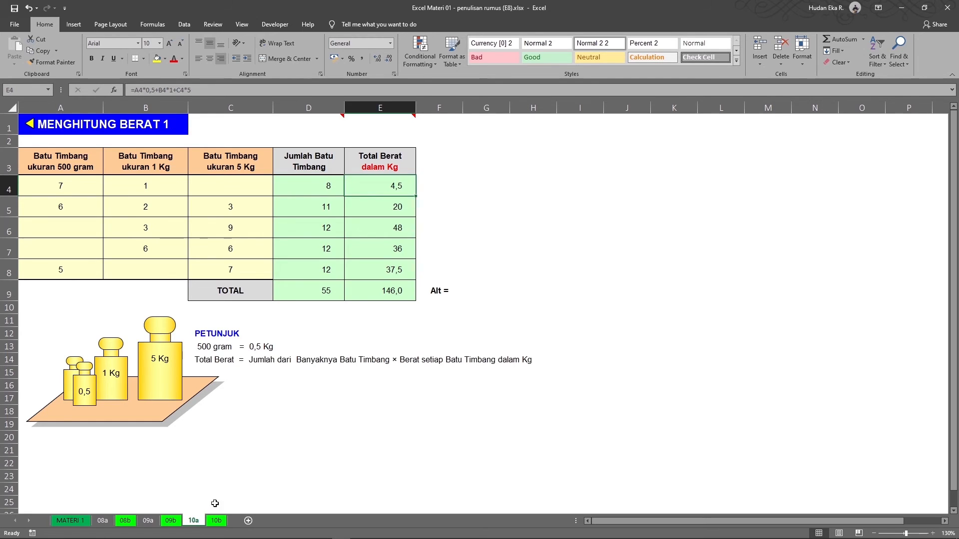
Step: Go to sheet 10b and select G4, the first cell of the Jumlah Batu Timbang column
left_click(217, 523)
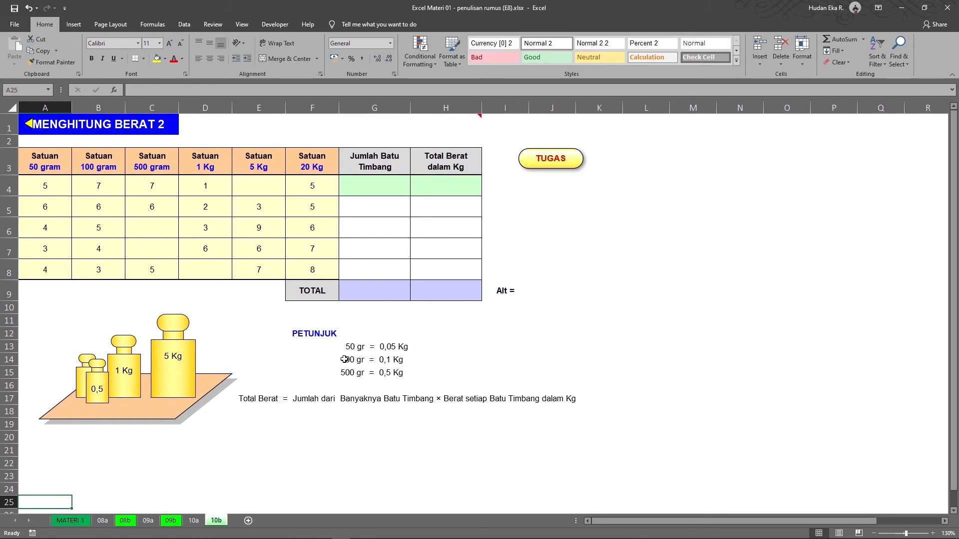
left_click(390, 185)
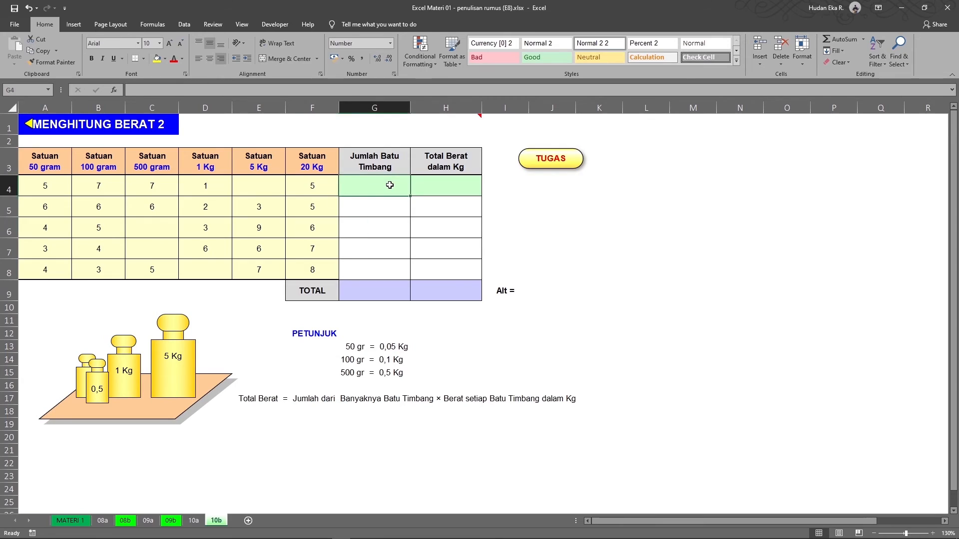